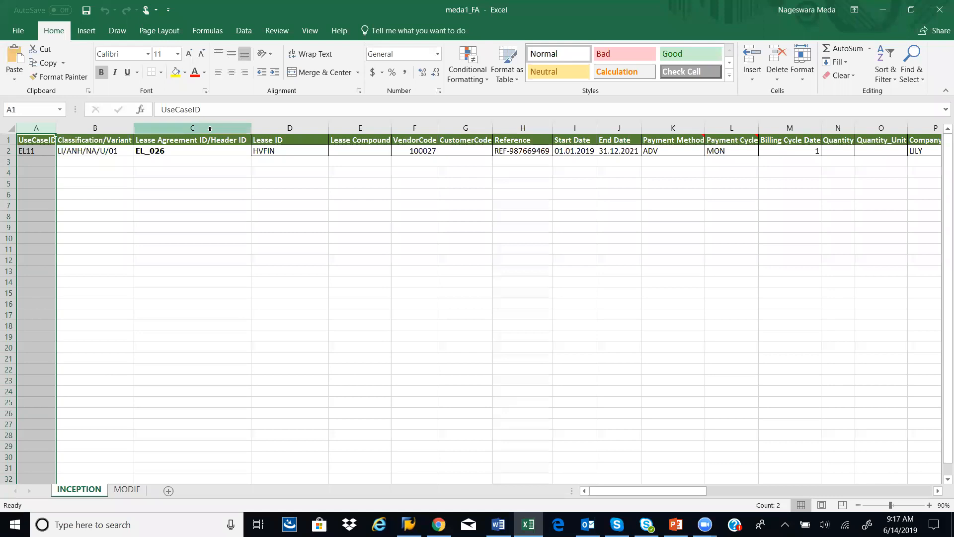
Step: Examine the UseCaseID, Classification/Variant, Lease Agreement ID/Header ID and Lease ID columns on the INCEPTION sheet
{"action": "left_click_drag", "start_coordinate": [43, 149], "coordinate": [43, 182]}
{"action": "left_click", "coordinate": [43, 149]}
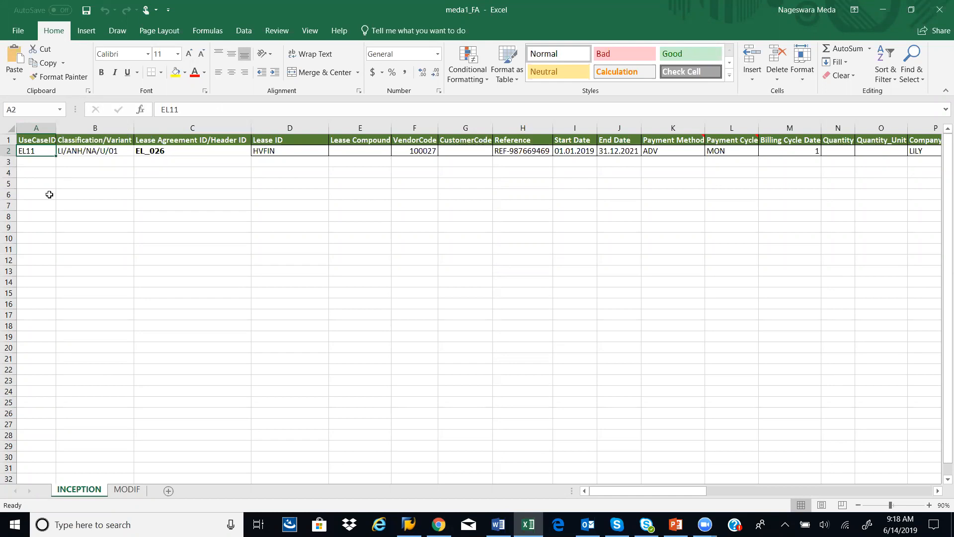
{"action": "left_click", "coordinate": [100, 123]}
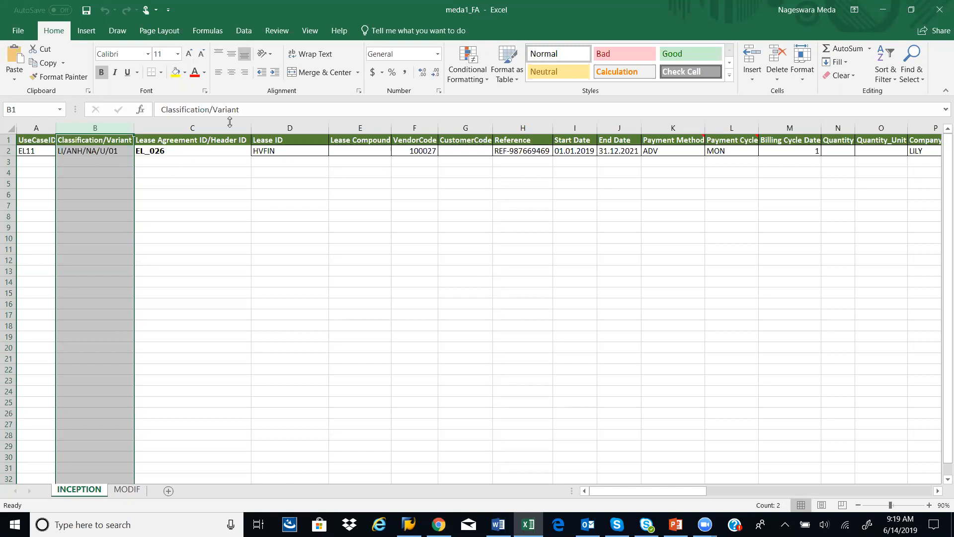
{"action": "left_click", "coordinate": [206, 128]}
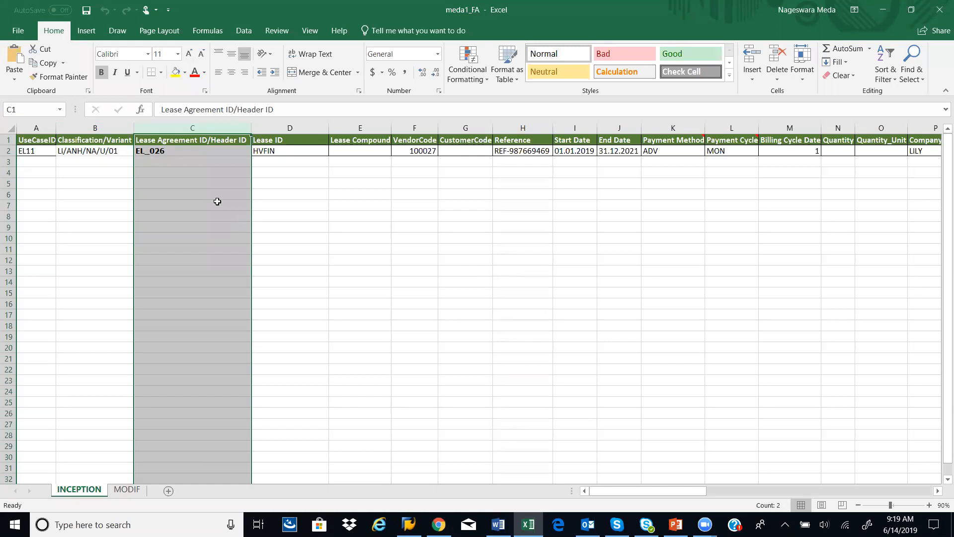
{"action": "left_click", "coordinate": [166, 151]}
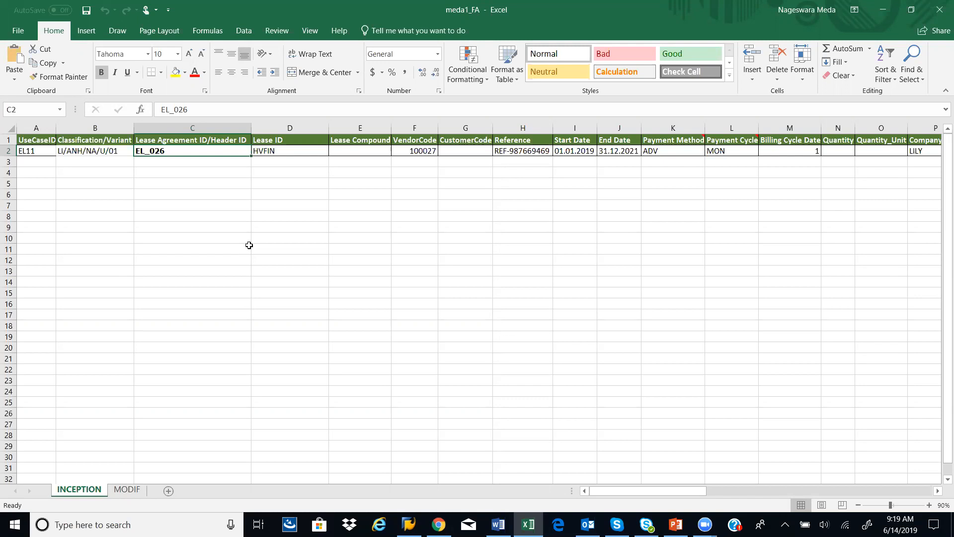
{"action": "left_click", "coordinate": [35, 155]}
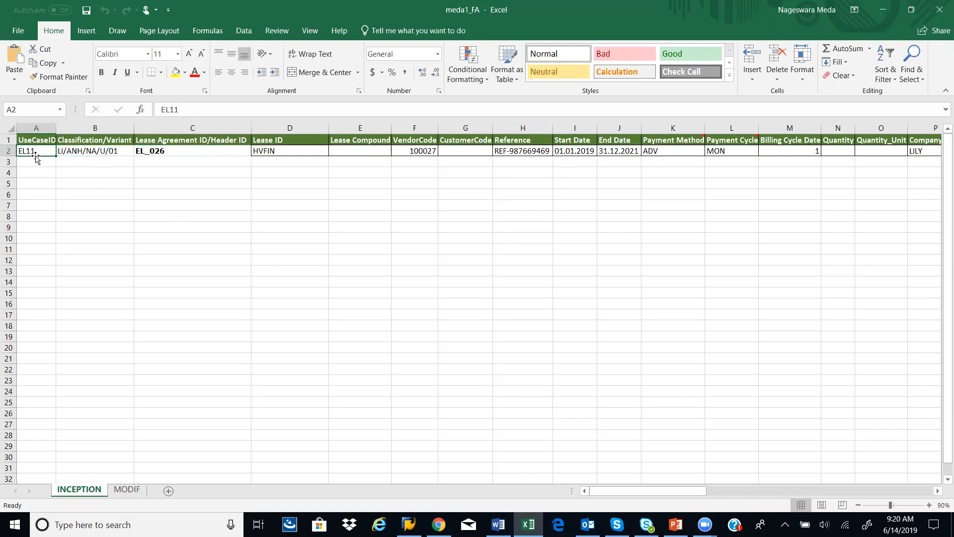
{"action": "left_click", "coordinate": [284, 127]}
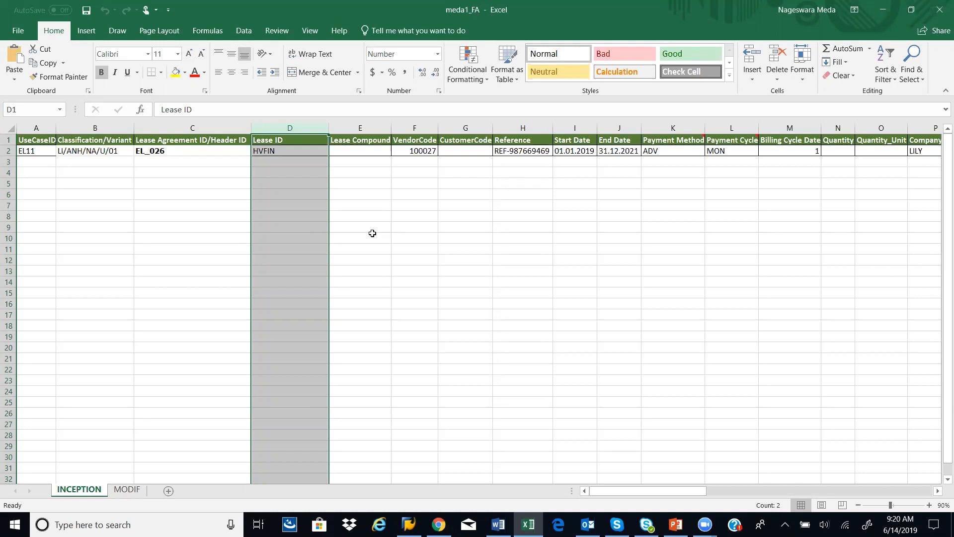
Step: Examine the vendor, reference, start and end date, payment cycle, billing cycle date and company code columns
{"action": "left_click", "coordinate": [425, 128]}
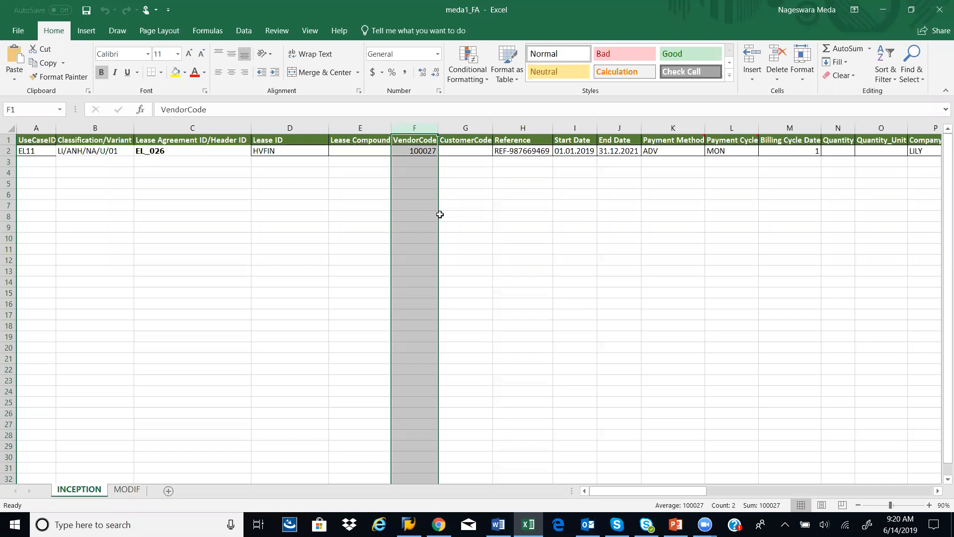
{"action": "left_click", "coordinate": [523, 128]}
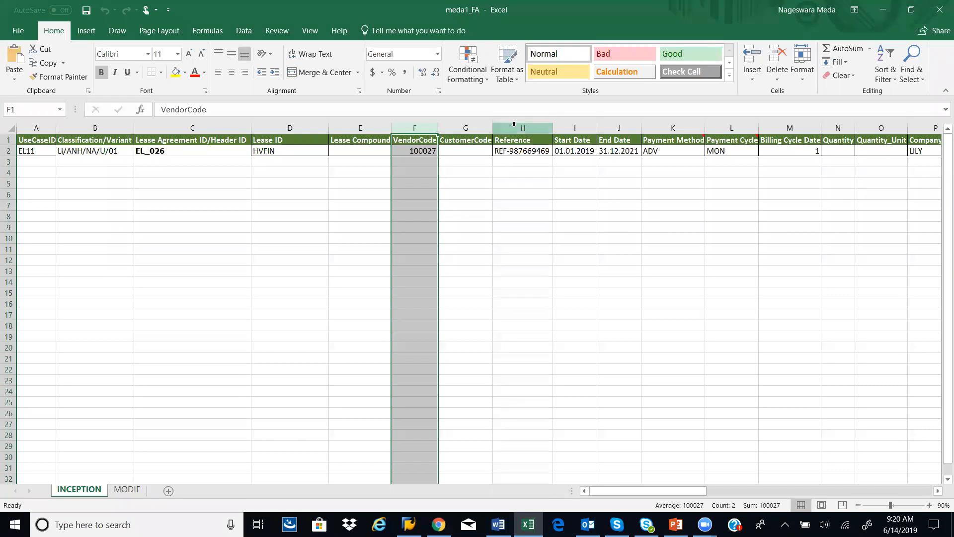
{"action": "left_click", "coordinate": [570, 128]}
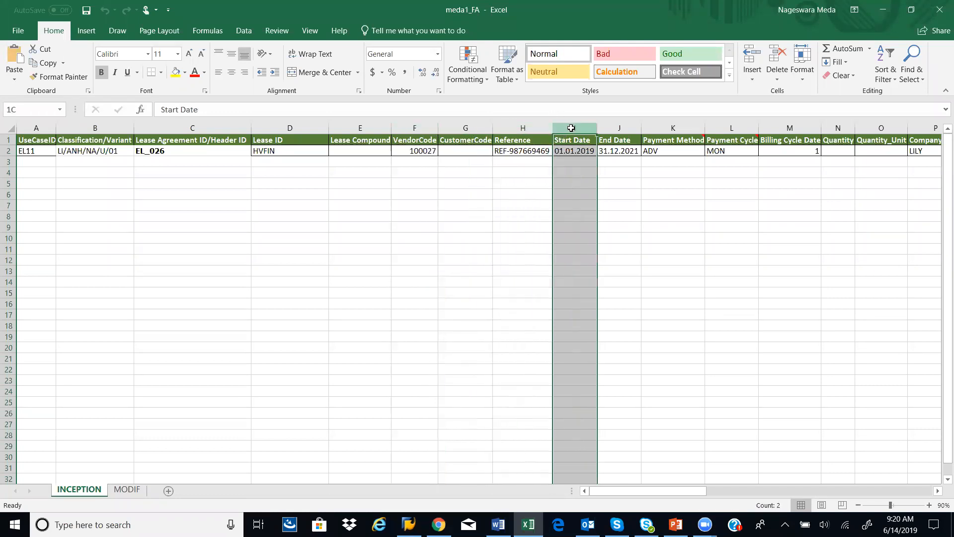
{"action": "left_click", "coordinate": [603, 126], "text": "shift"}
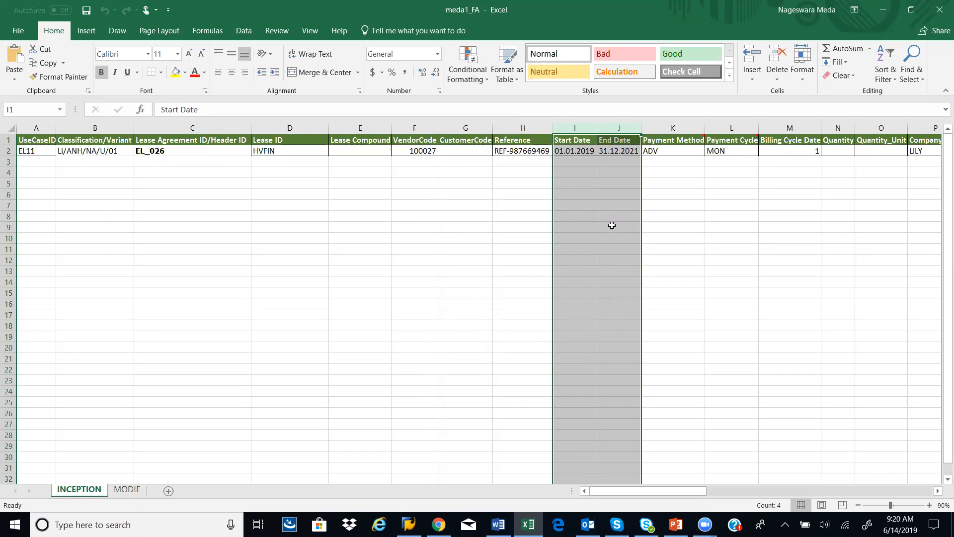
{"action": "left_click", "coordinate": [726, 129]}
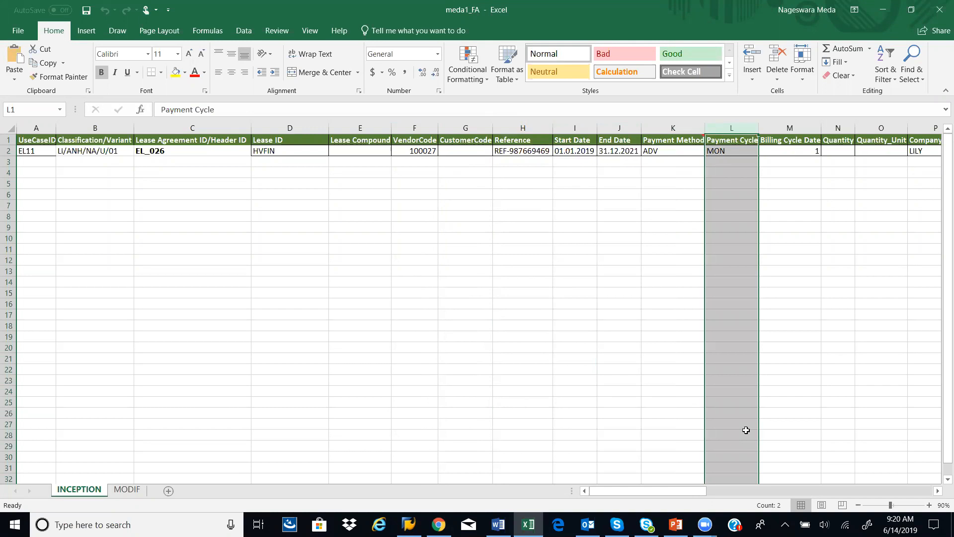
{"action": "left_click", "coordinate": [791, 129]}
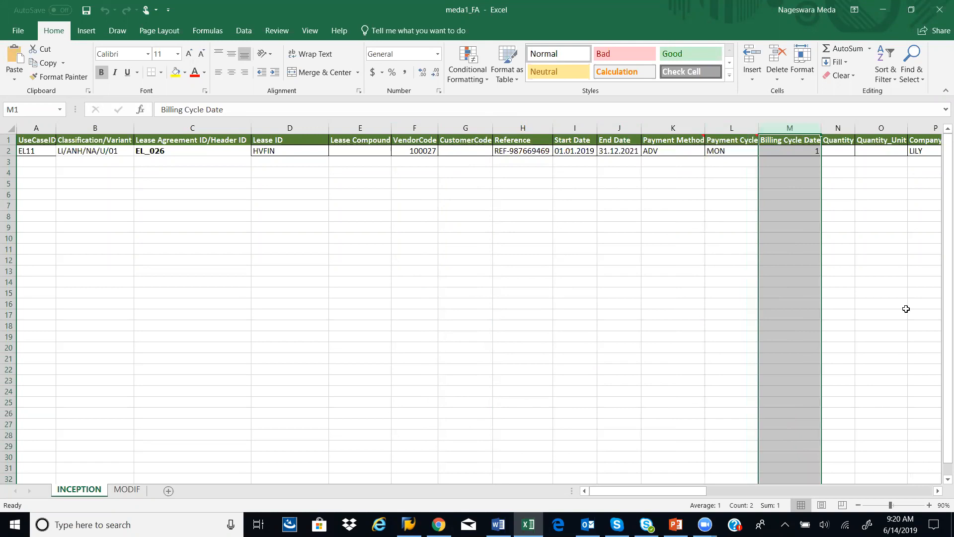
{"action": "left_click", "coordinate": [915, 142]}
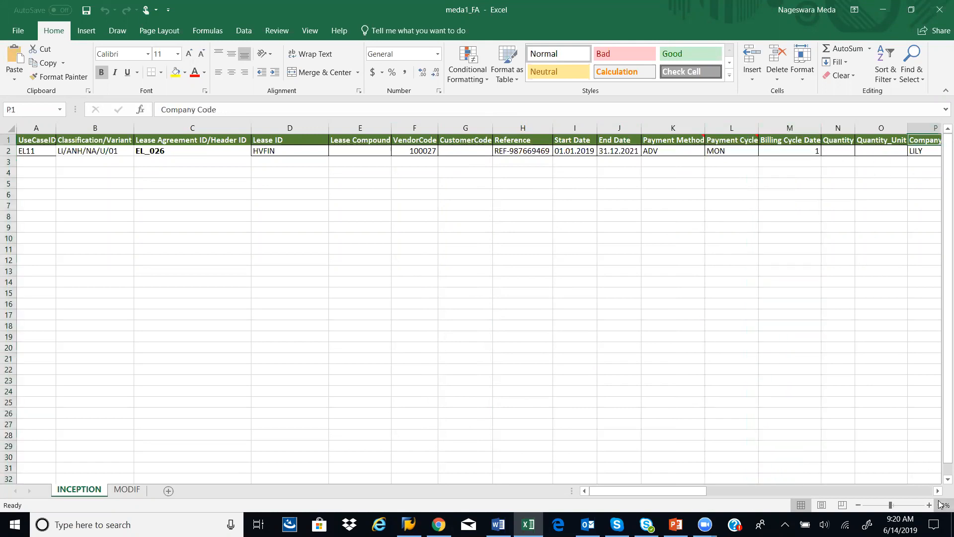
Step: Examine the Currency, Profit Center, Cost Center and Non-Cancellable Period columns of the lease record
{"action": "left_click", "coordinate": [938, 491]}
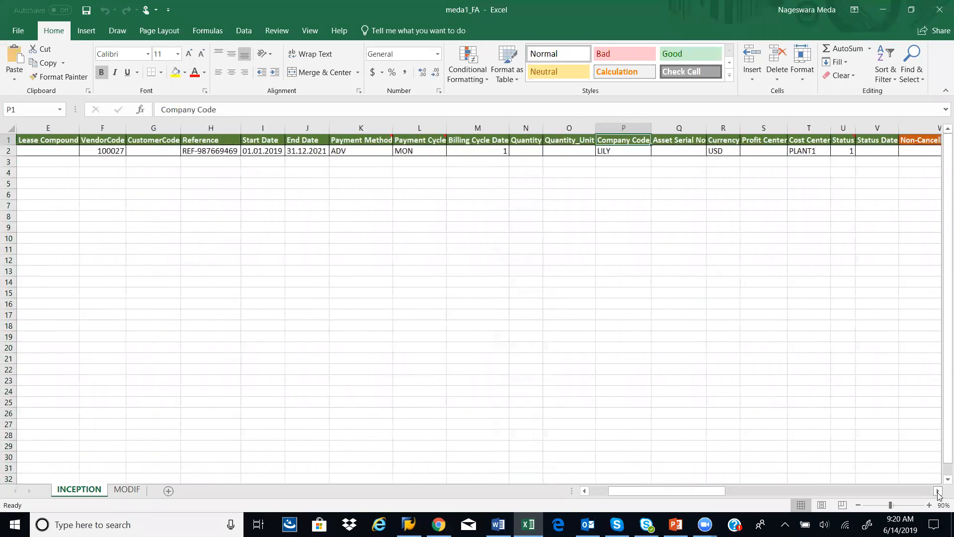
{"action": "left_click", "coordinate": [724, 129]}
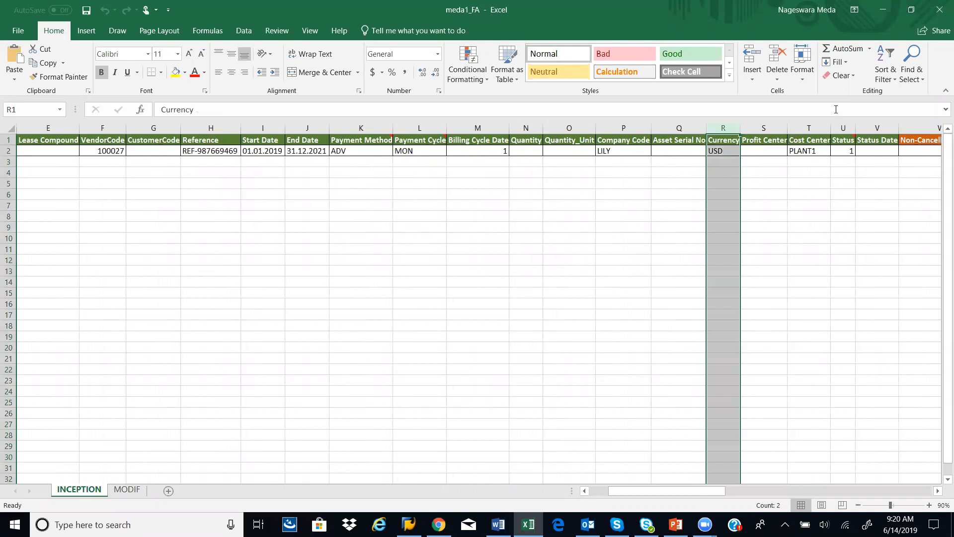
{"action": "left_click", "coordinate": [802, 125]}
{"action": "left_click", "coordinate": [762, 128]}
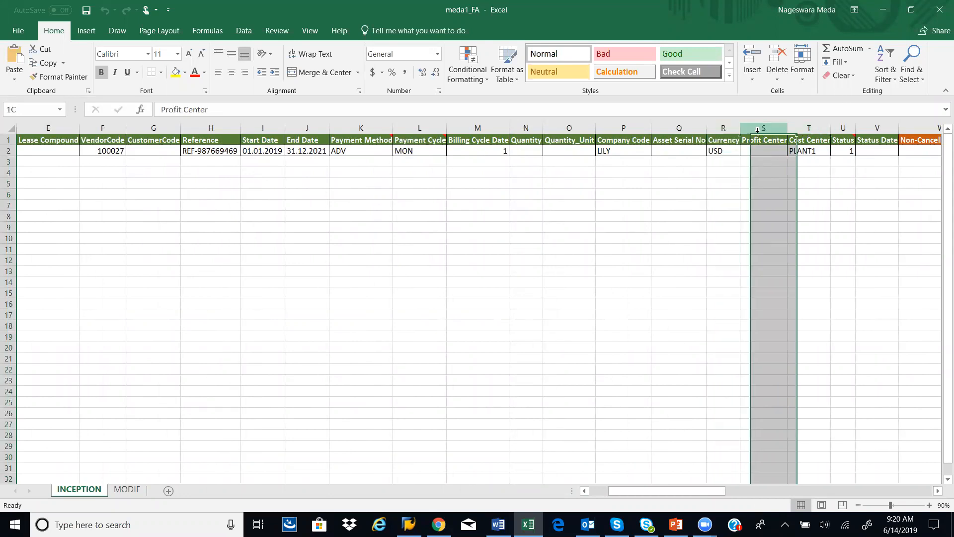
{"action": "left_click", "coordinate": [938, 491]}
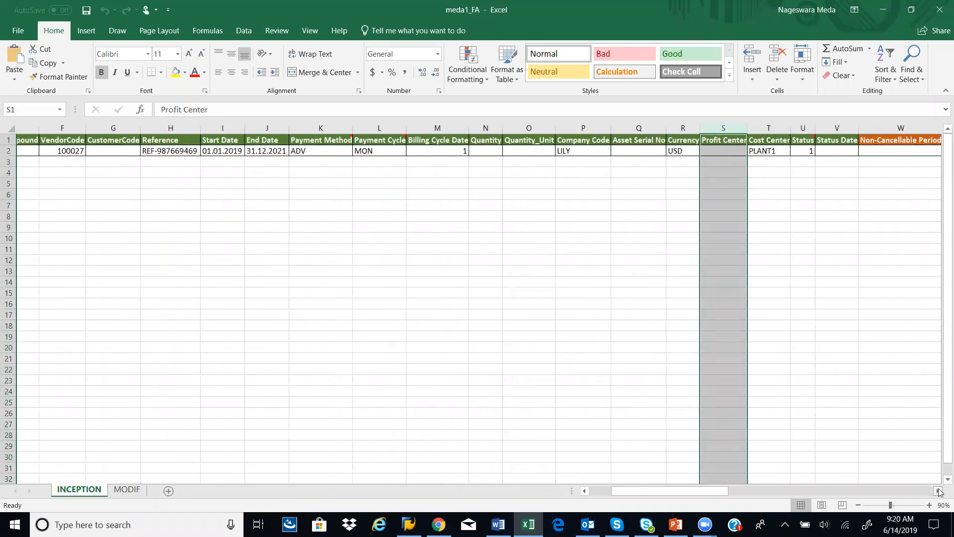
{"action": "left_click", "coordinate": [938, 490]}
{"action": "left_click", "coordinate": [938, 491]}
{"action": "left_click", "coordinate": [938, 490]}
{"action": "left_click", "coordinate": [938, 490]}
{"action": "left_click", "coordinate": [938, 490]}
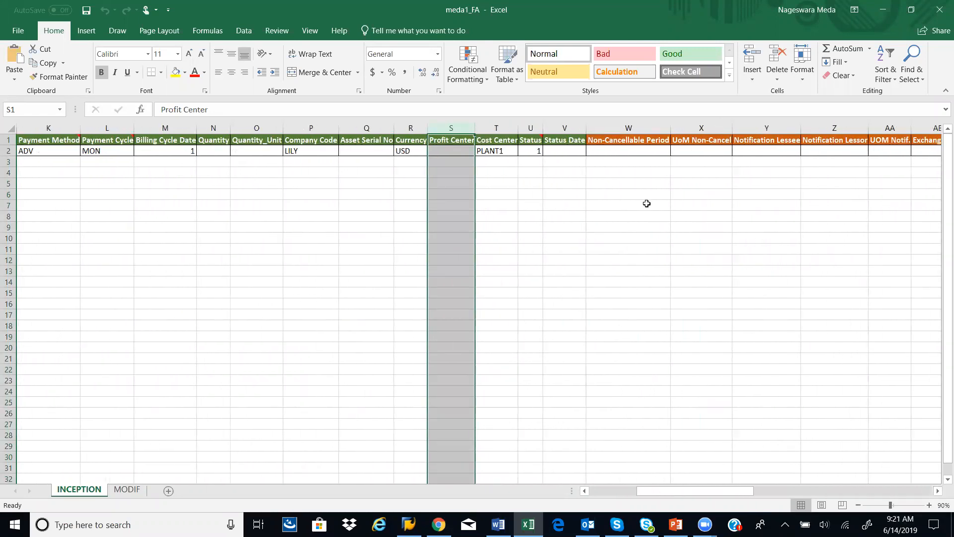
{"action": "left_click", "coordinate": [628, 128]}
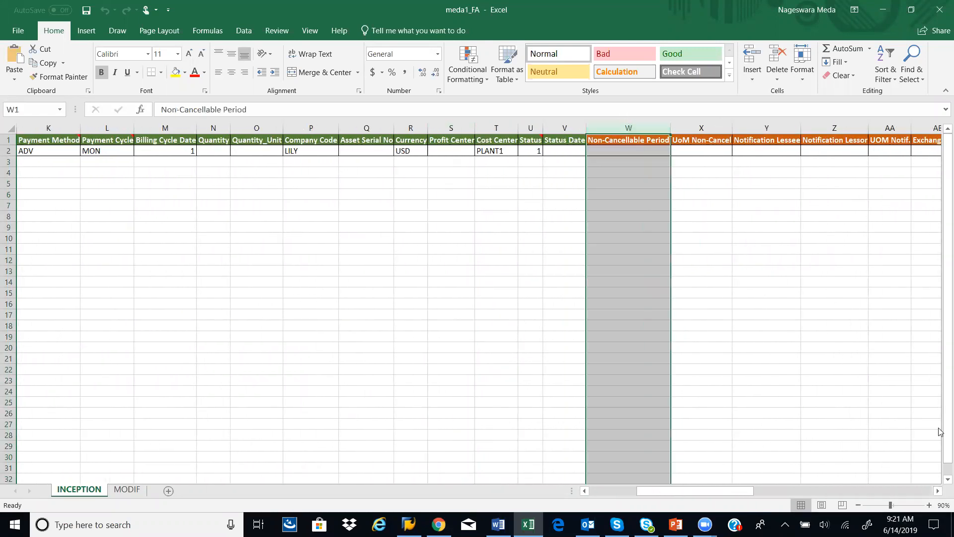
Step: Examine the orange-headed asset columns up to the Asset Useful Life value in the lease record
{"action": "left_click", "coordinate": [938, 491]}
{"action": "left_click", "coordinate": [938, 490]}
{"action": "left_click", "coordinate": [937, 490]}
{"action": "left_click", "coordinate": [938, 490]}
{"action": "left_click", "coordinate": [937, 490]}
{"action": "left_click", "coordinate": [938, 491]}
{"action": "left_click", "coordinate": [938, 491]}
{"action": "left_click", "coordinate": [938, 491]}
{"action": "left_click", "coordinate": [938, 491]}
{"action": "left_click", "coordinate": [937, 491]}
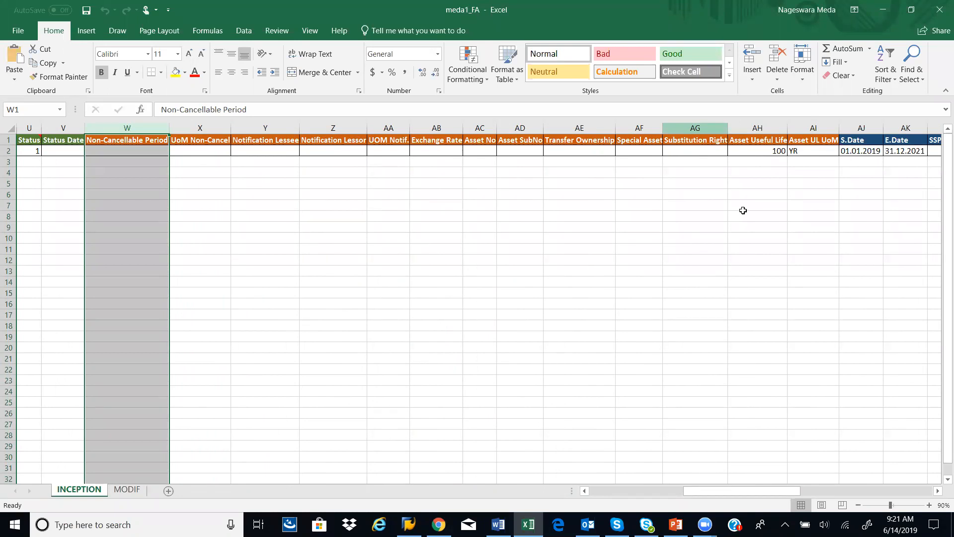
{"action": "left_click", "coordinate": [759, 151]}
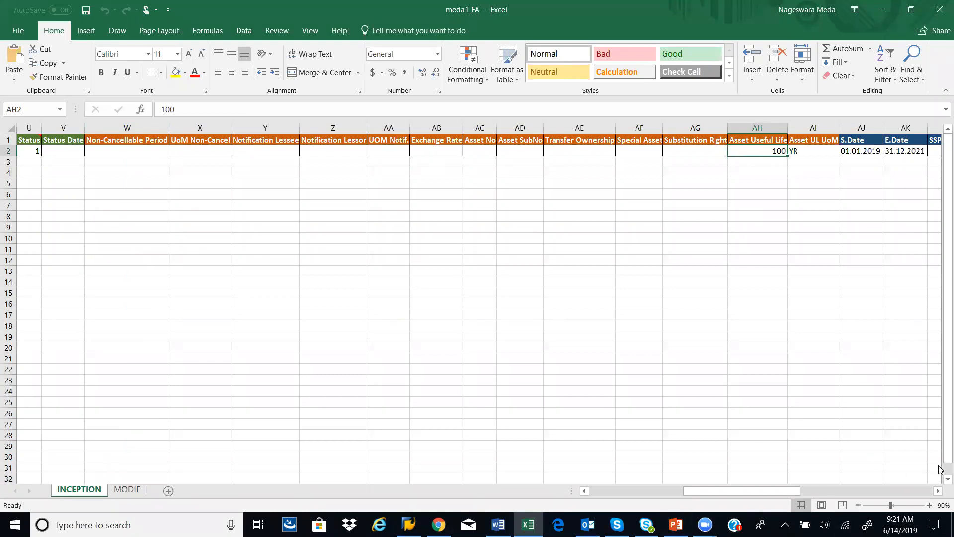
Step: Examine the Invoice Amount and the following columns, from Incentive through Dismantling Cost
{"action": "left_click", "coordinate": [939, 492]}
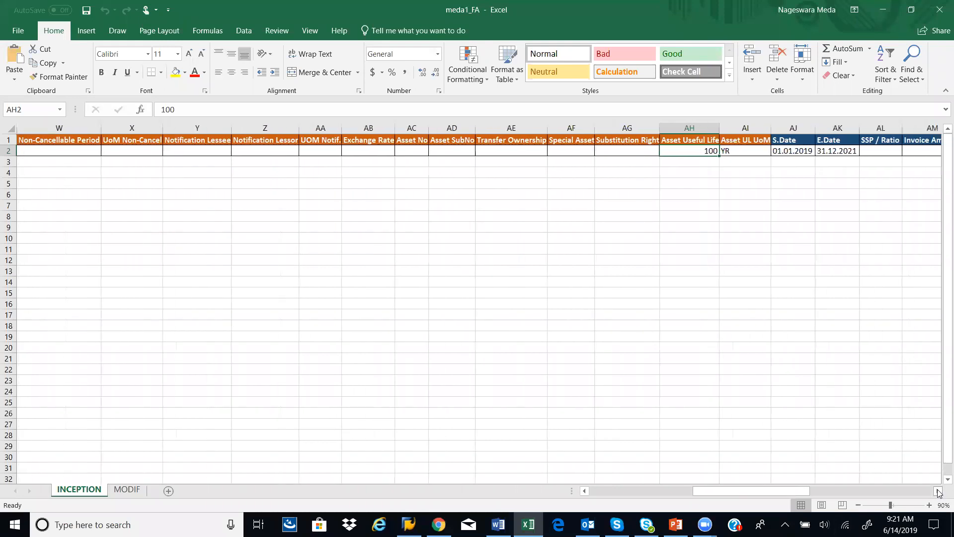
{"action": "left_click_drag", "start_coordinate": [709, 129], "coordinate": [737, 130]}
{"action": "left_click", "coordinate": [863, 151]}
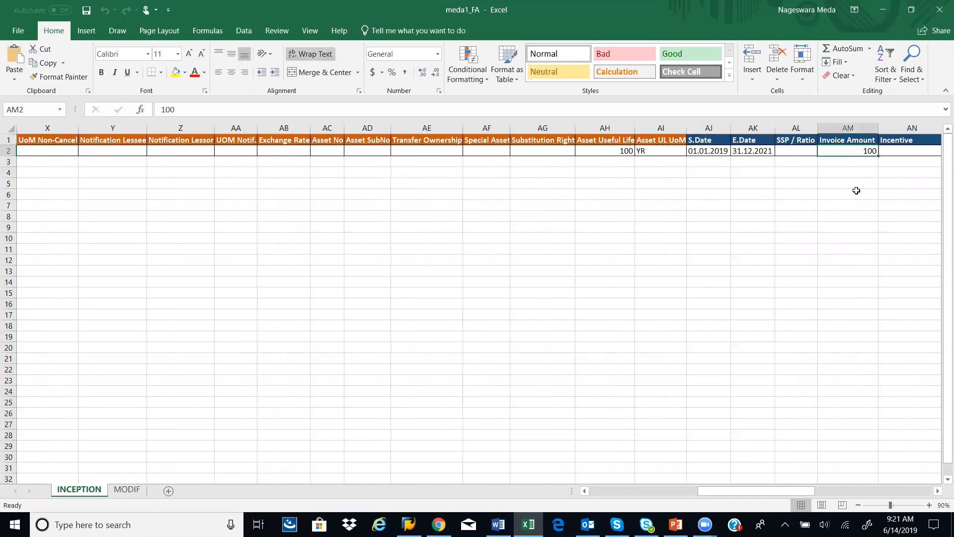
{"action": "left_click", "coordinate": [939, 491]}
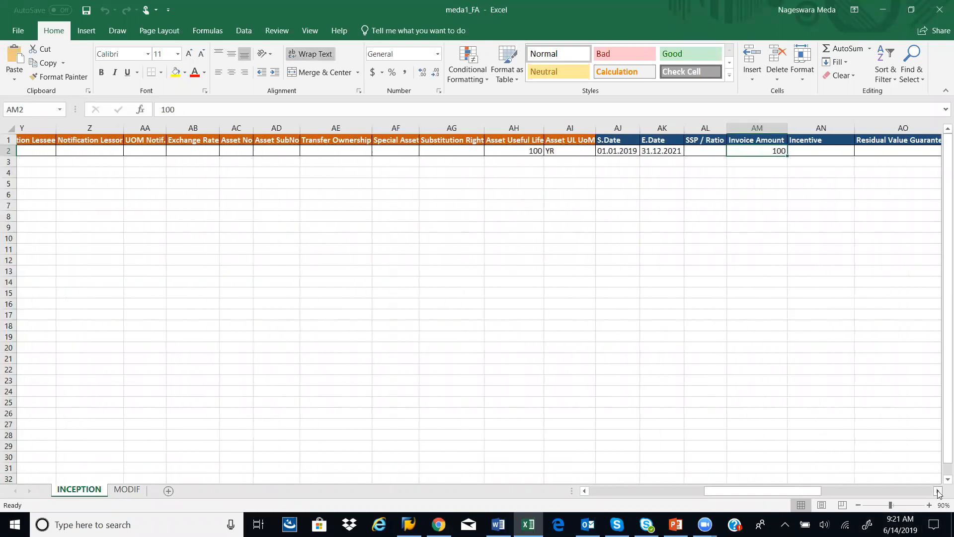
{"action": "left_click", "coordinate": [939, 491]}
{"action": "left_click", "coordinate": [938, 492]}
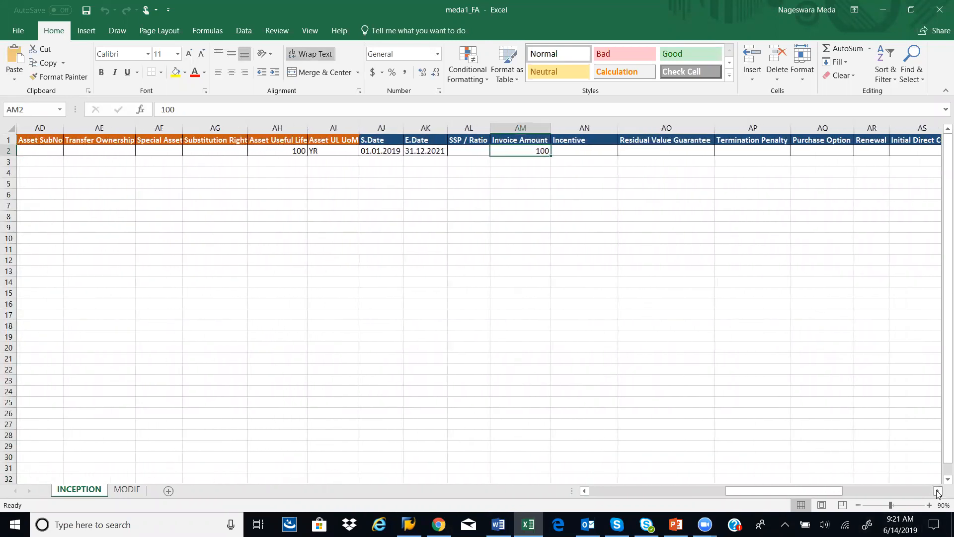
{"action": "left_click", "coordinate": [939, 492]}
{"action": "left_click", "coordinate": [939, 491]}
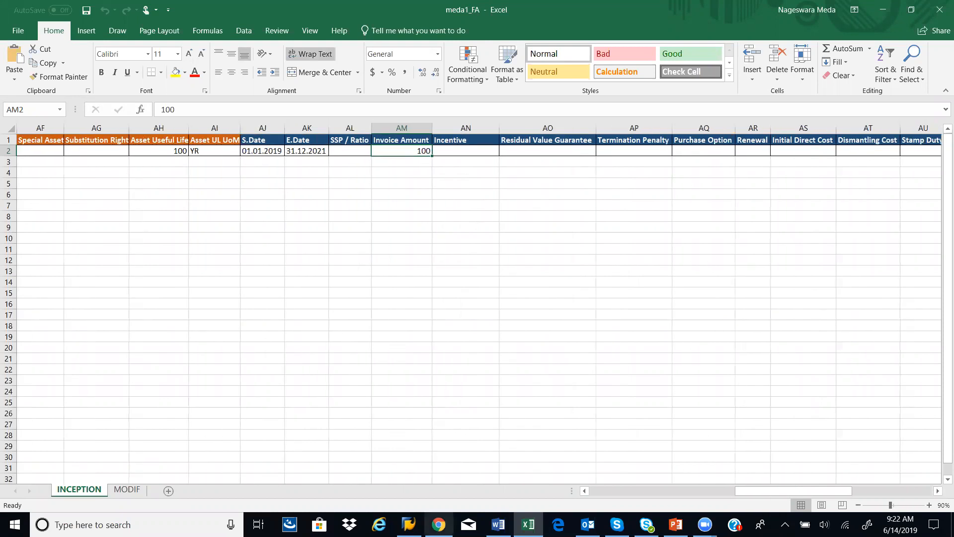
Step: Return to the first columns of the INCEPTION sheet, then save and close the meda1_FA workbook
{"action": "left_click", "coordinate": [596, 492]}
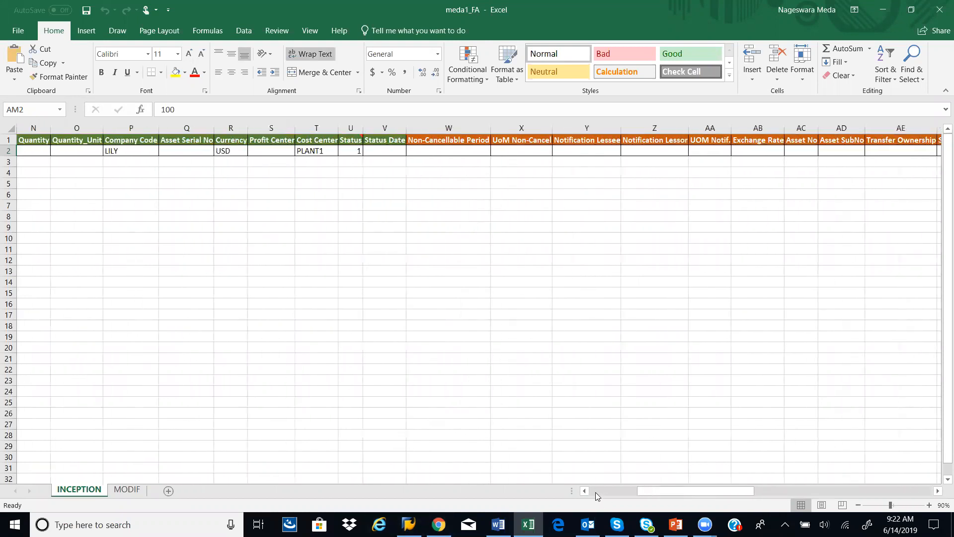
{"action": "left_click", "coordinate": [596, 492]}
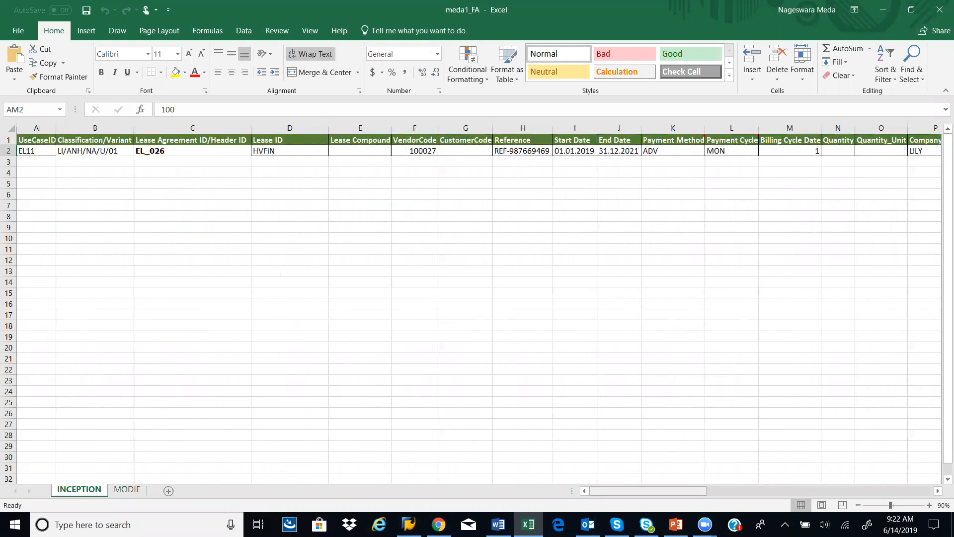
{"action": "left_click", "coordinate": [86, 10]}
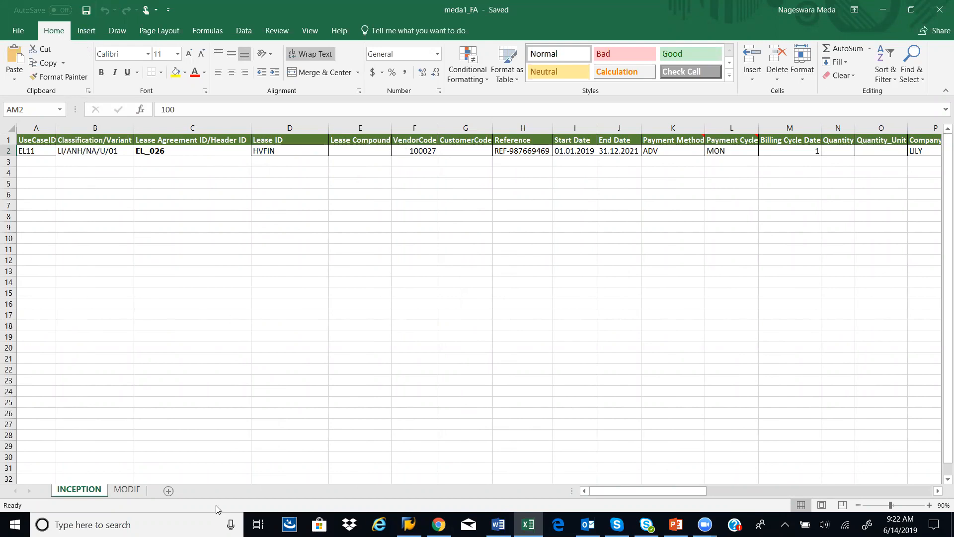
{"action": "left_click", "coordinate": [940, 6]}
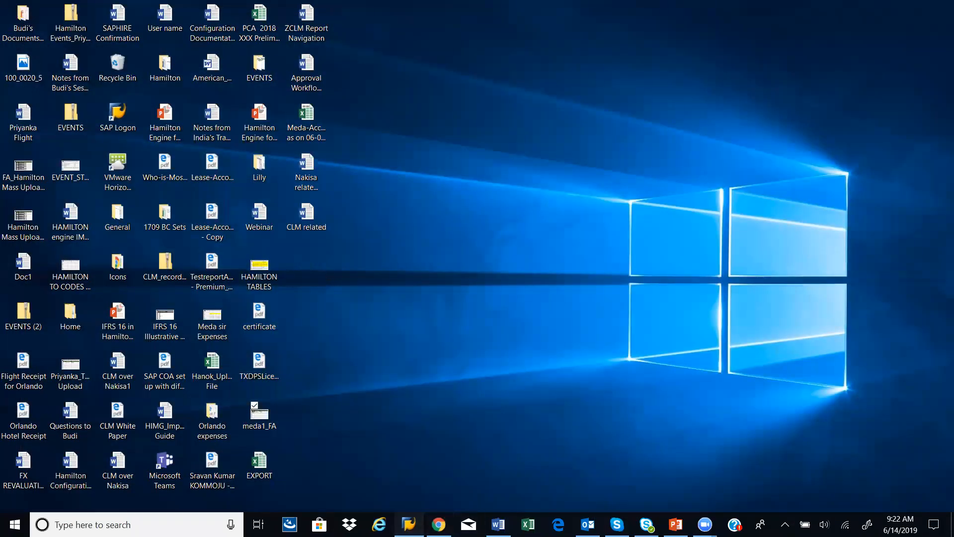
Step: Switch to SAP and open the Raw Data Validation transaction /COGN/16TC_RDATA_CHK from the IFRS16 - Leases menu
{"action": "left_click", "coordinate": [409, 525]}
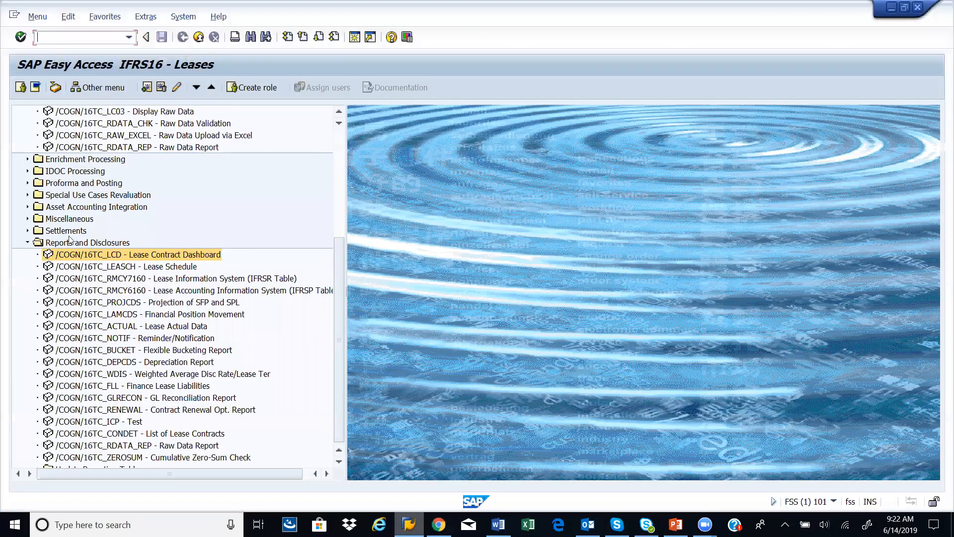
{"action": "left_click", "coordinate": [27, 159]}
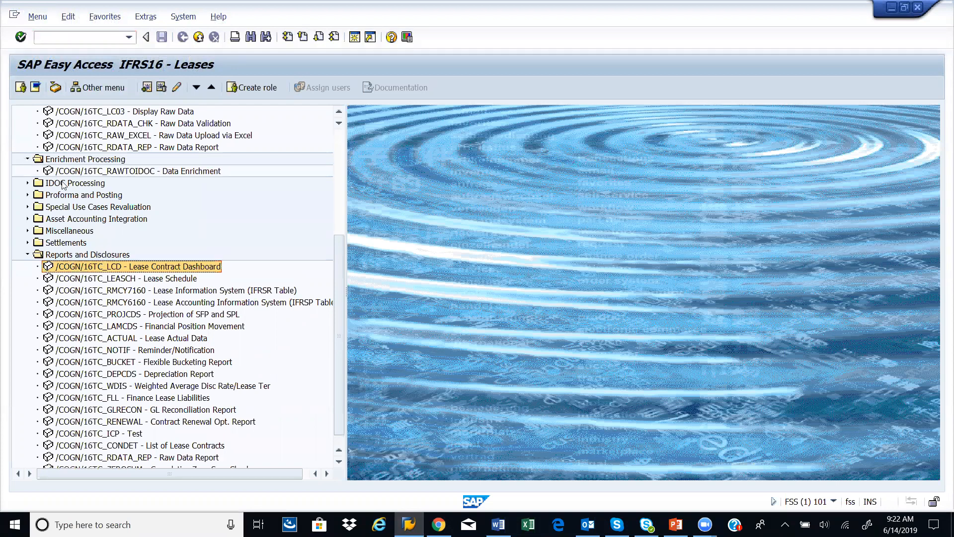
{"action": "left_click", "coordinate": [27, 159]}
{"action": "left_click", "coordinate": [213, 135]}
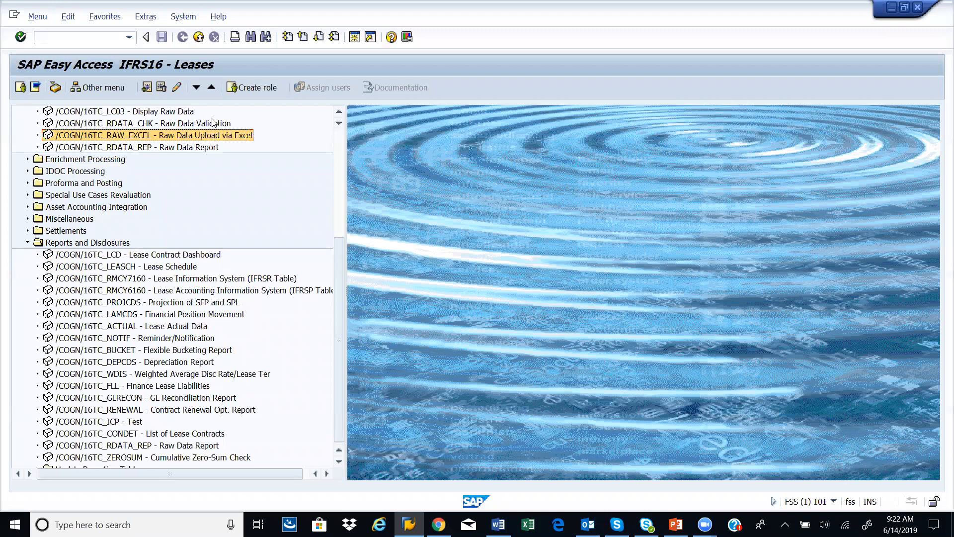
{"action": "left_click", "coordinate": [218, 125]}
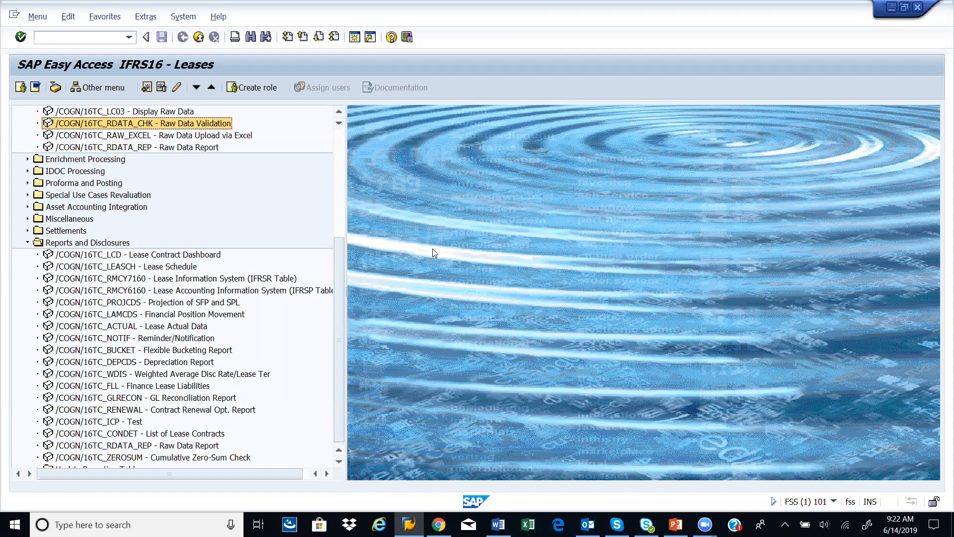
{"action": "double_click", "coordinate": [201, 124]}
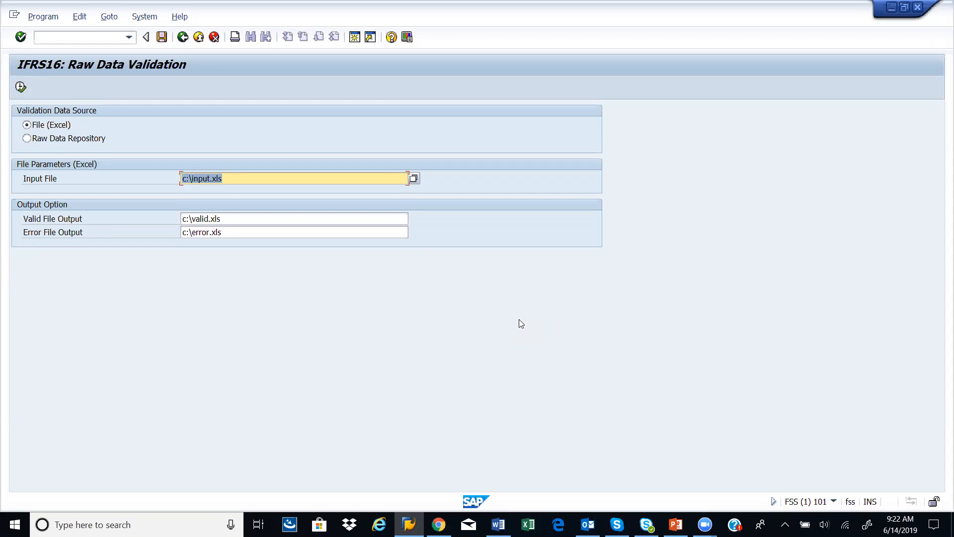
Step: Choose meda1_FA.xlsx from the Desktop as the Excel input file and run the raw data validation
{"action": "left_click", "coordinate": [413, 178]}
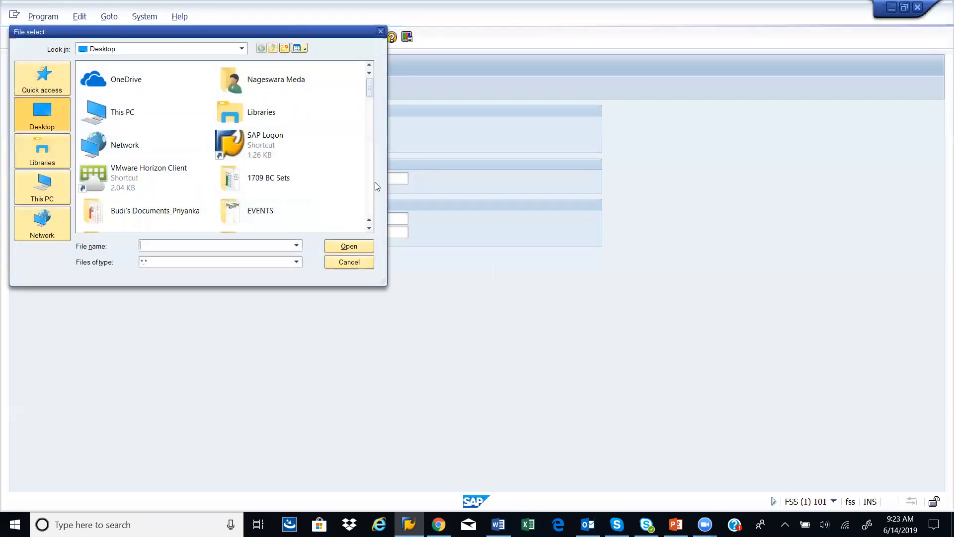
{"action": "scroll", "coordinate": [372, 181], "scroll_direction": "down", "scroll_amount": 10}
{"action": "scroll", "coordinate": [371, 182], "scroll_direction": "down", "scroll_amount": 8}
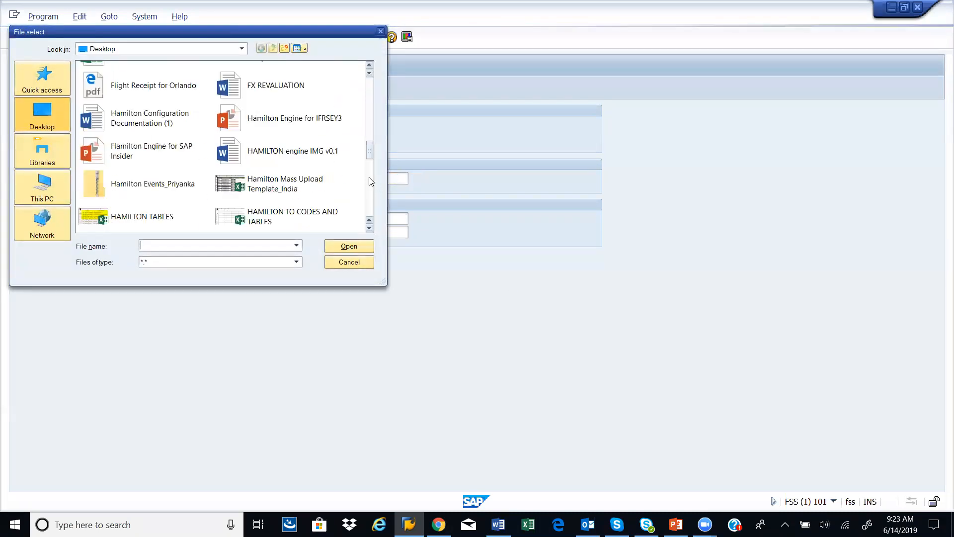
{"action": "double_click", "coordinate": [285, 188]}
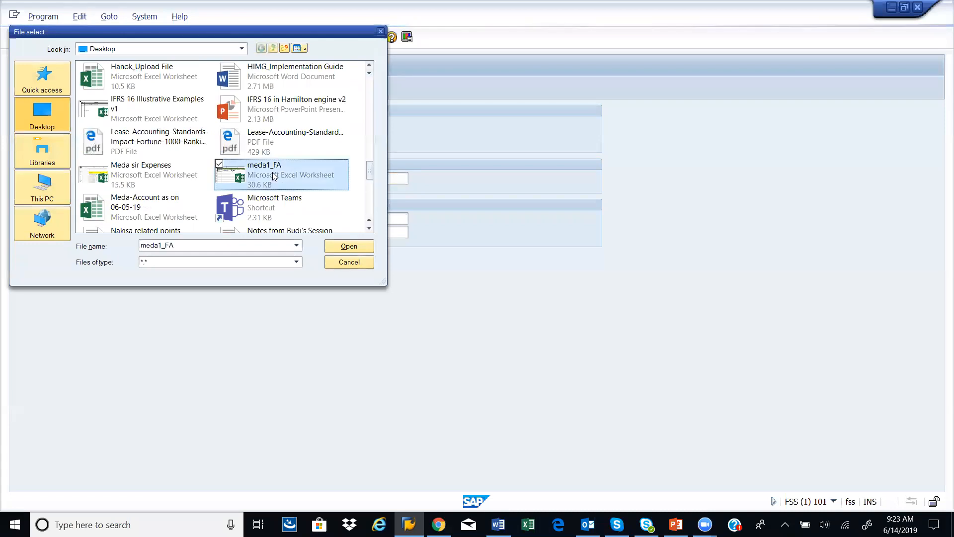
{"action": "left_click", "coordinate": [20, 88]}
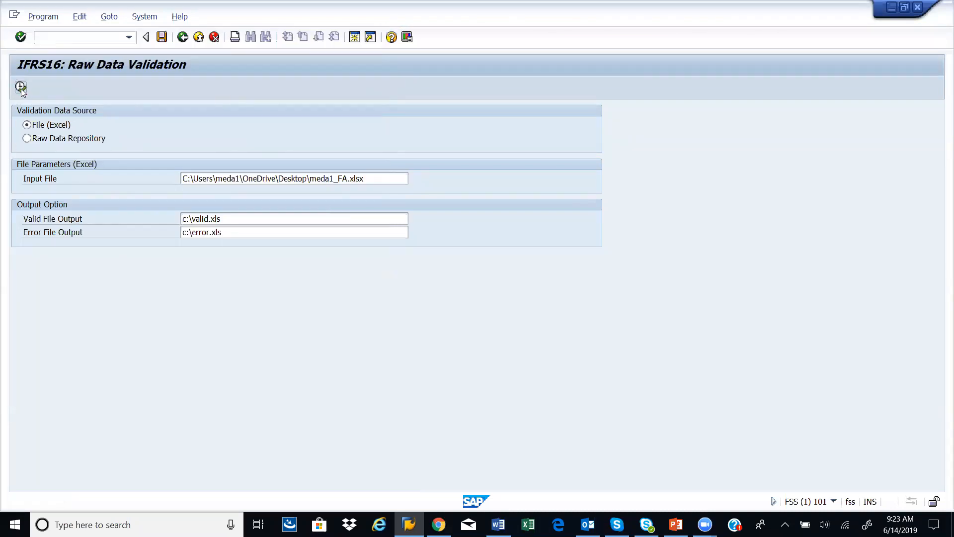
{"action": "left_click", "coordinate": [373, 282]}
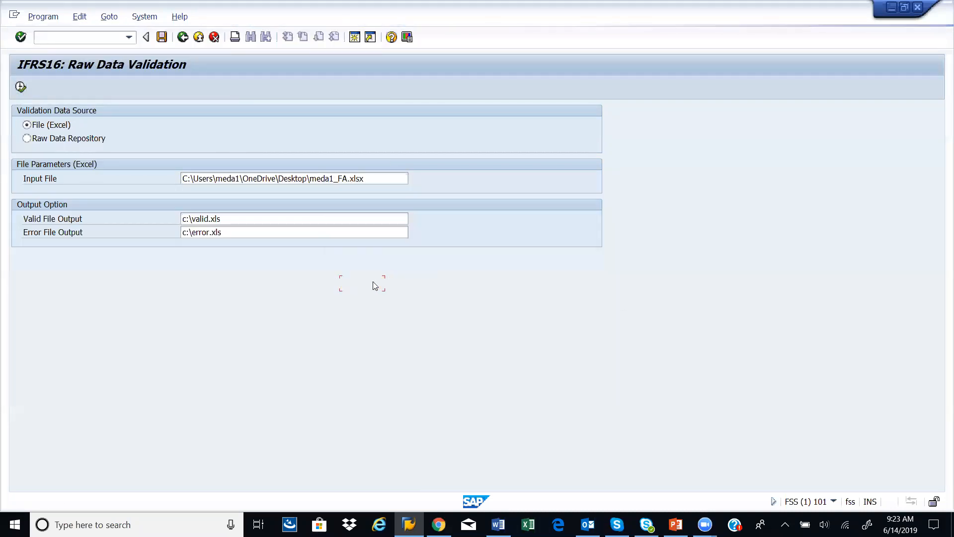
{"action": "left_click", "coordinate": [524, 313]}
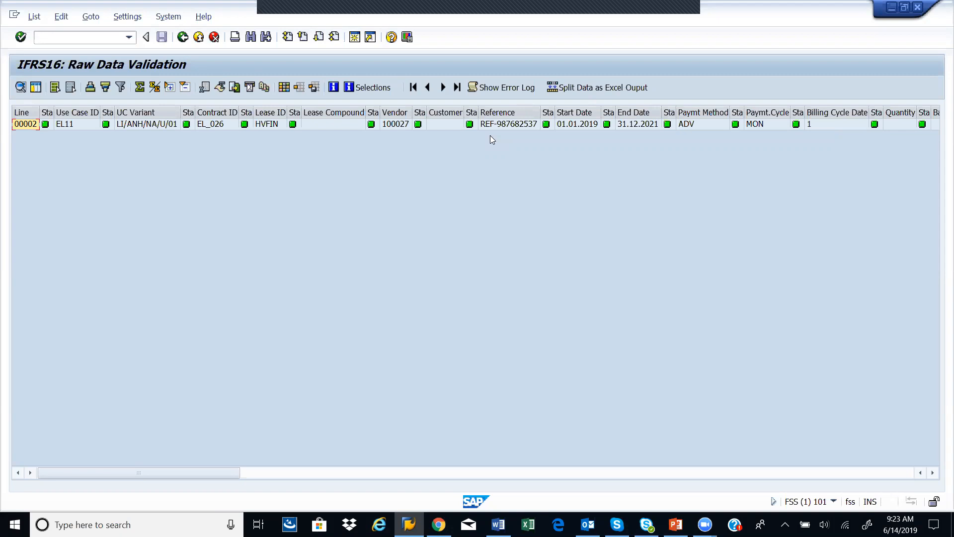
Step: Check the validation status columns of the lease row, then open Raw Data Upload via Excel, transaction /COGN/16TC_RAW_EXCEL
{"action": "scroll", "coordinate": [490, 135], "scroll_direction": "right", "scroll_amount": 3}
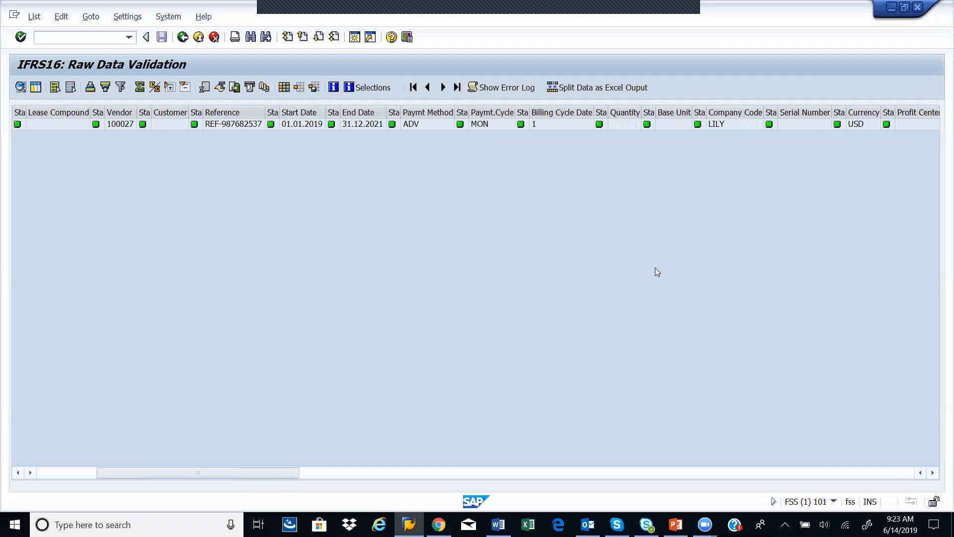
{"action": "left_click", "coordinate": [183, 38]}
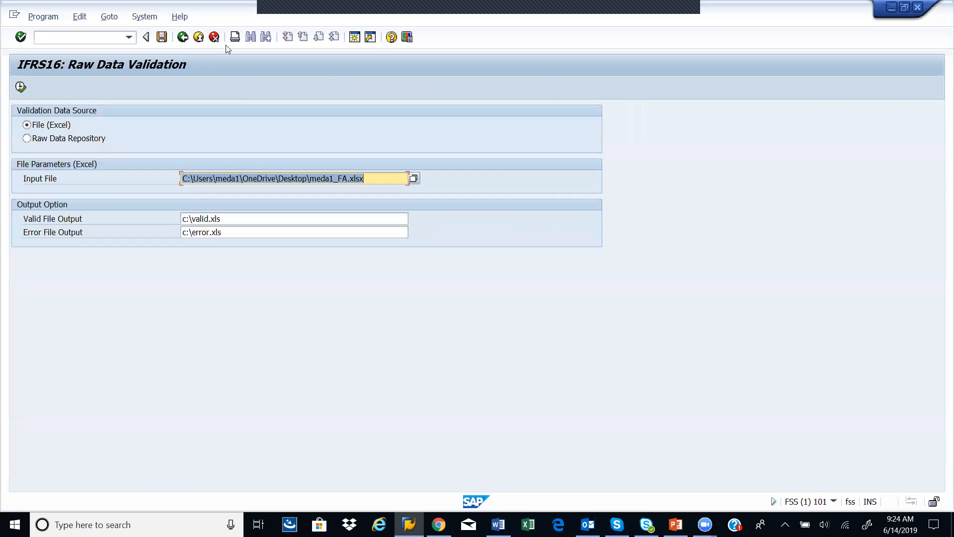
{"action": "left_click", "coordinate": [183, 38]}
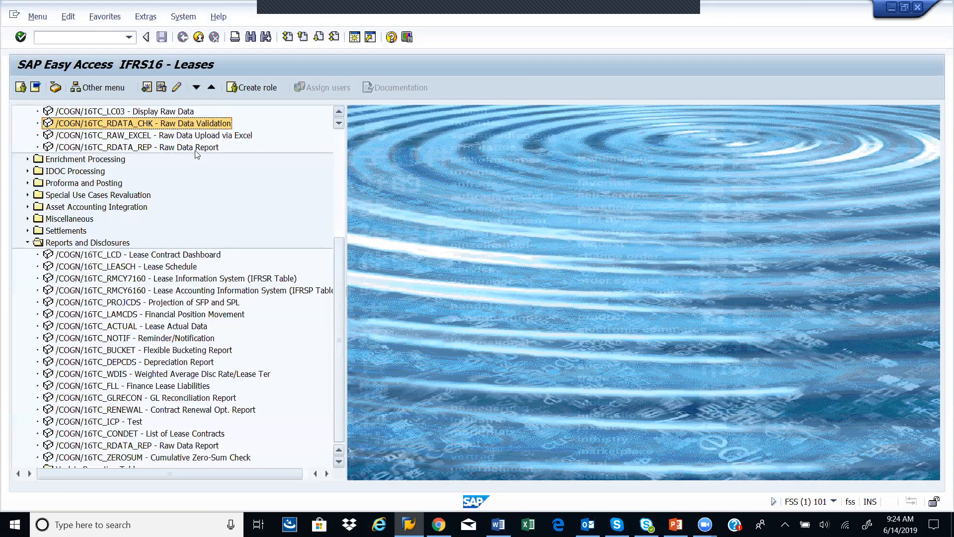
{"action": "left_click", "coordinate": [193, 136]}
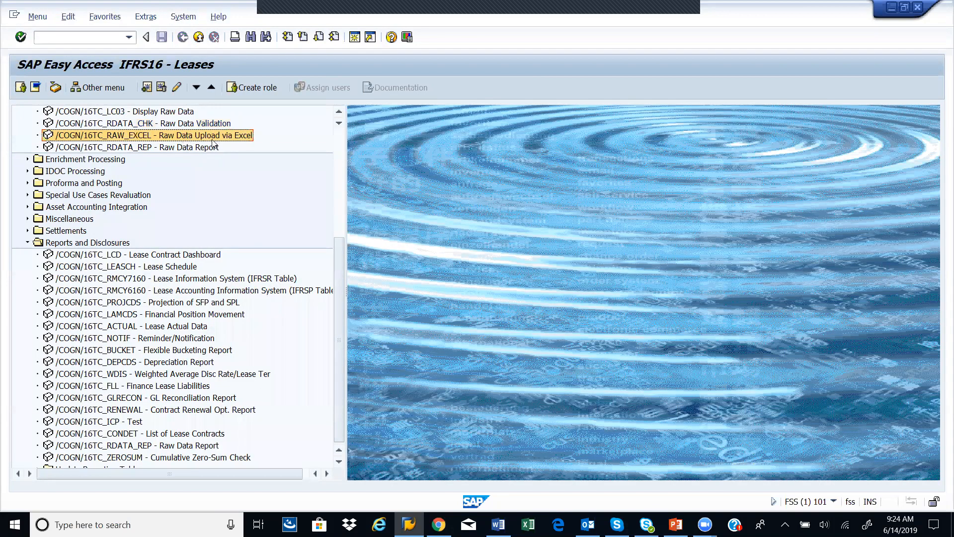
{"action": "double_click", "coordinate": [228, 140]}
Step: Choose meda1_FA.xlsx from the Desktop as the upload file and run the raw data upload with immediate processing
{"action": "left_click", "coordinate": [412, 125]}
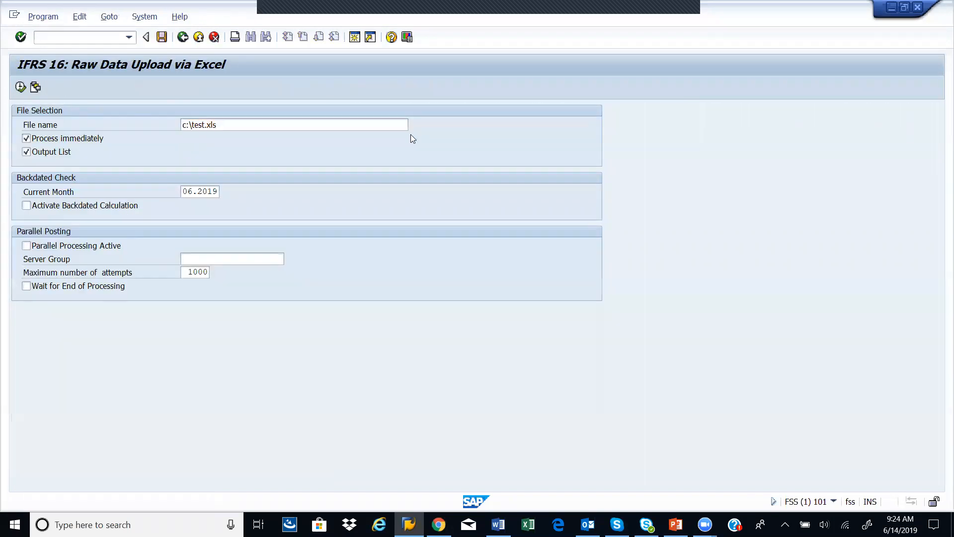
{"action": "scroll", "coordinate": [369, 198], "scroll_direction": "down", "scroll_amount": 10}
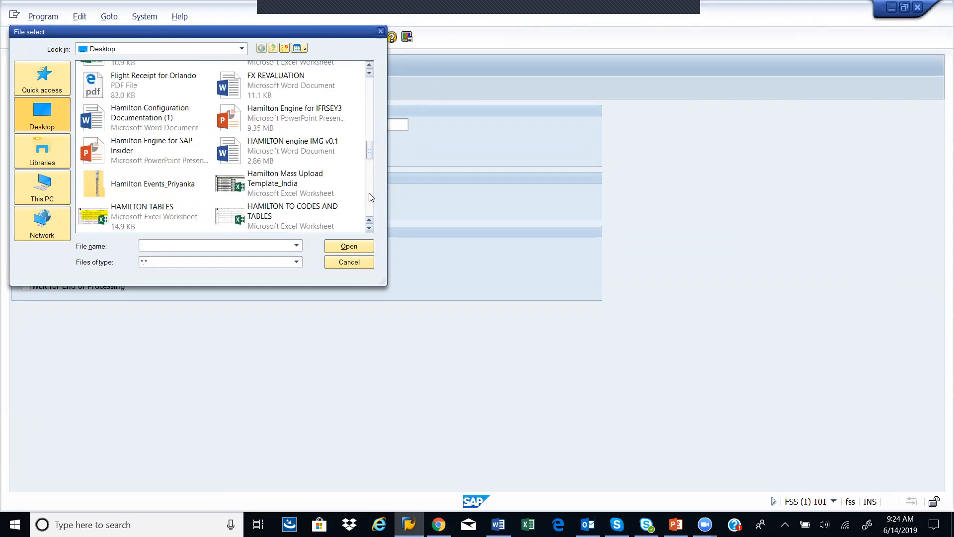
{"action": "scroll", "coordinate": [369, 197], "scroll_direction": "down", "scroll_amount": 3}
{"action": "double_click", "coordinate": [261, 177]}
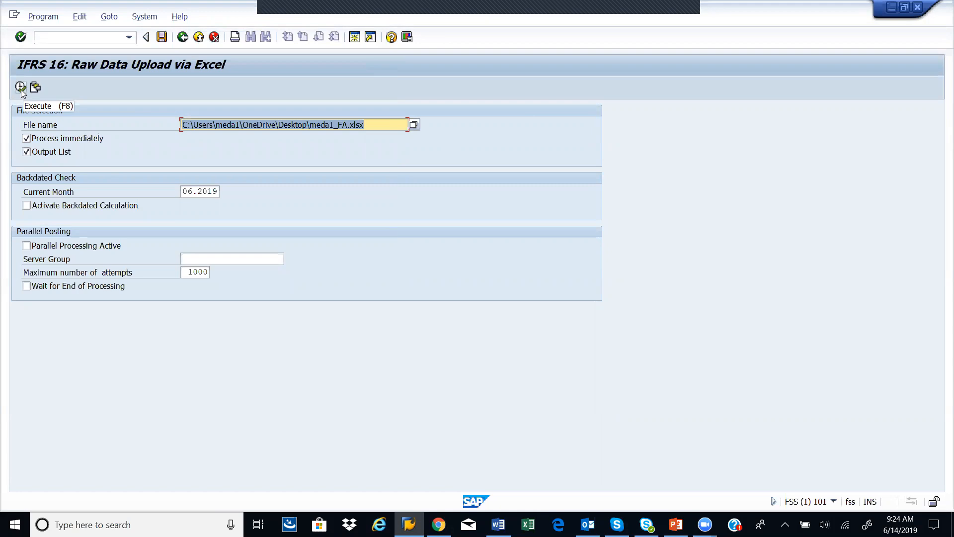
{"action": "left_click", "coordinate": [21, 89]}
{"action": "left_click", "coordinate": [376, 286]}
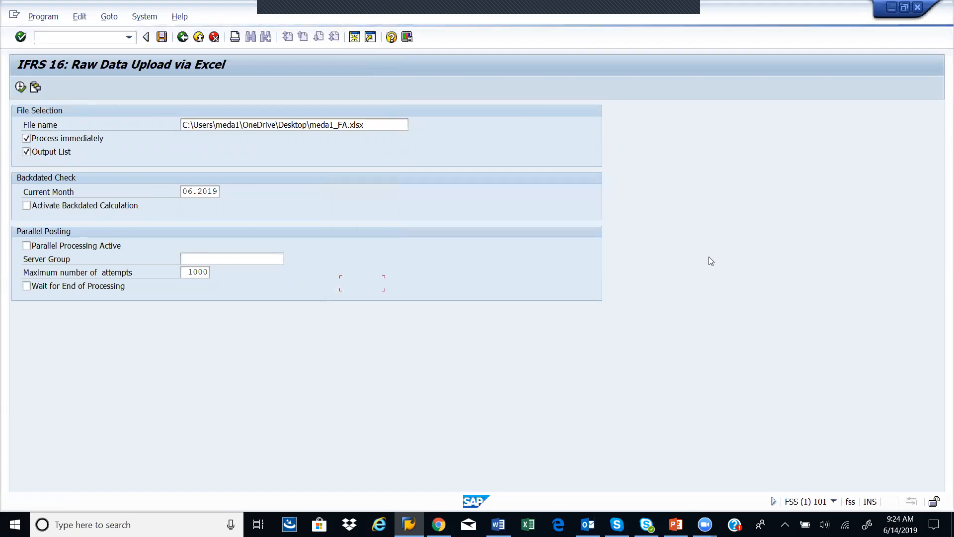
{"action": "left_click", "coordinate": [525, 312]}
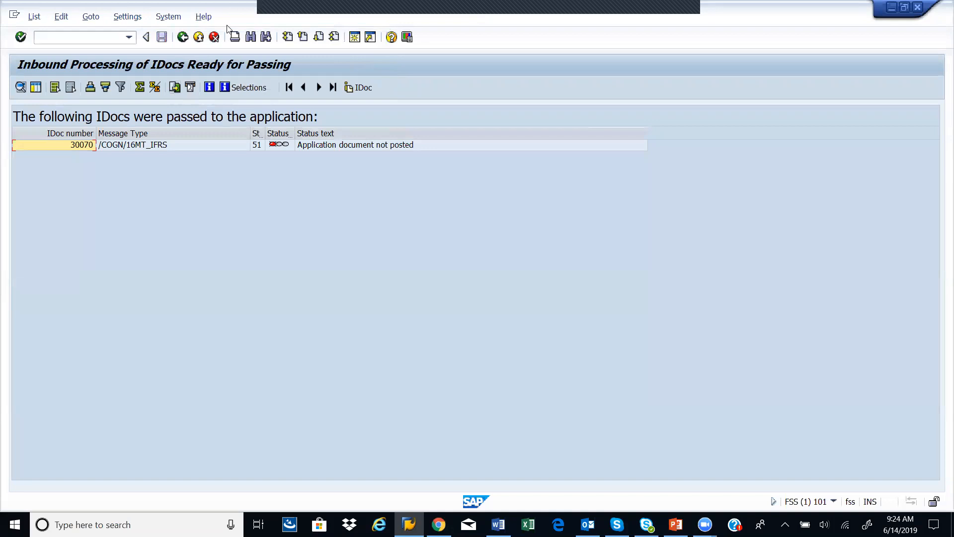
Step: Leave the IDoc list and the upload transaction, and open the Lease Contract Dashboard, transaction /COGN/16TC_LCD
{"action": "left_click", "coordinate": [183, 37]}
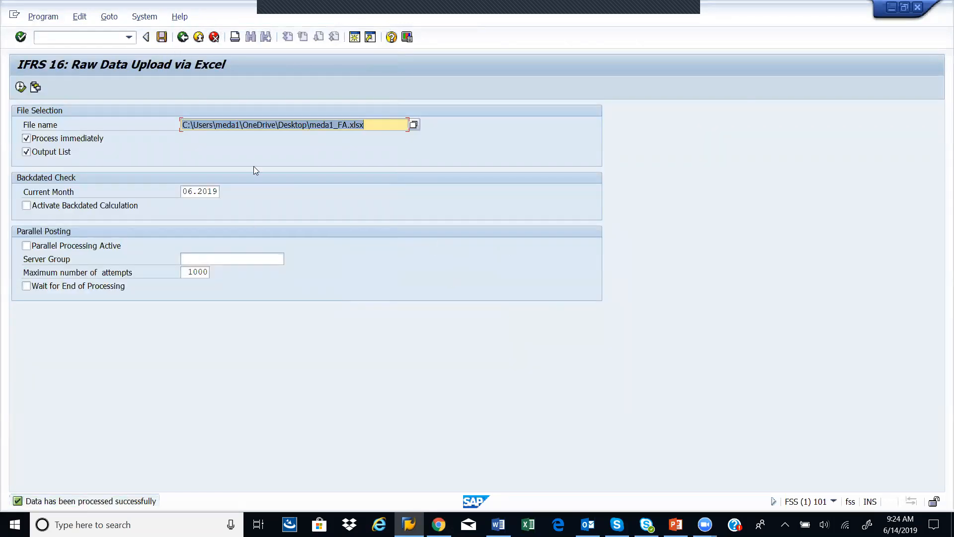
{"action": "left_click", "coordinate": [183, 42]}
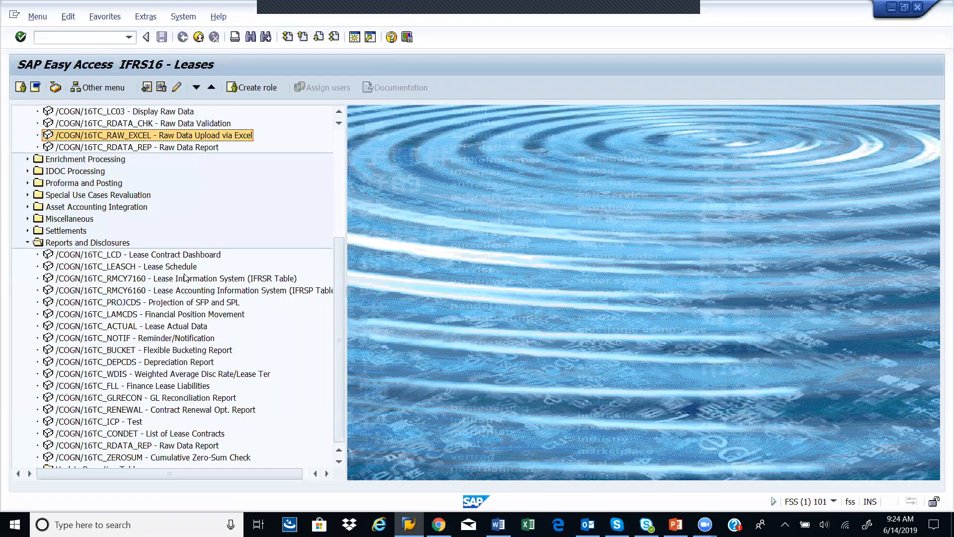
{"action": "left_click", "coordinate": [177, 256]}
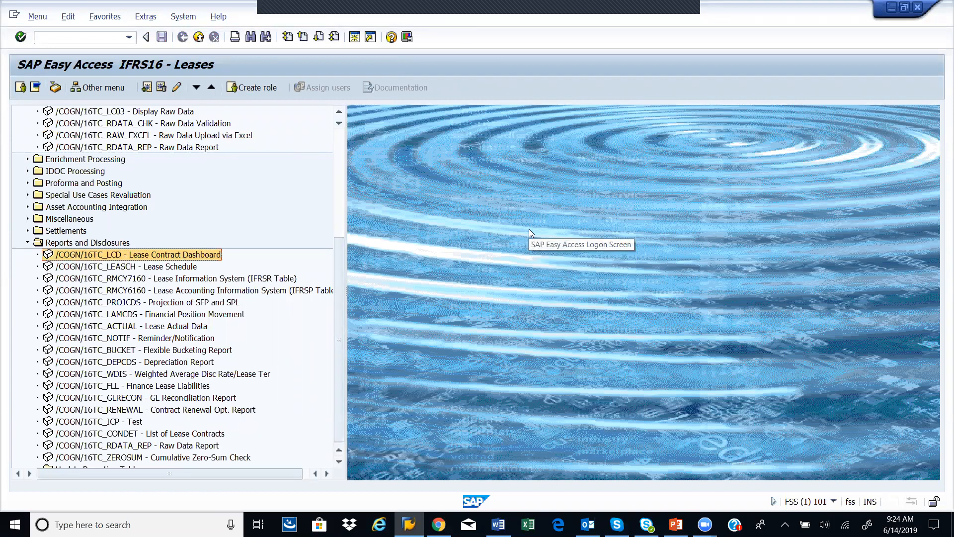
{"action": "scroll", "coordinate": [186, 191], "scroll_direction": "down", "scroll_amount": 1}
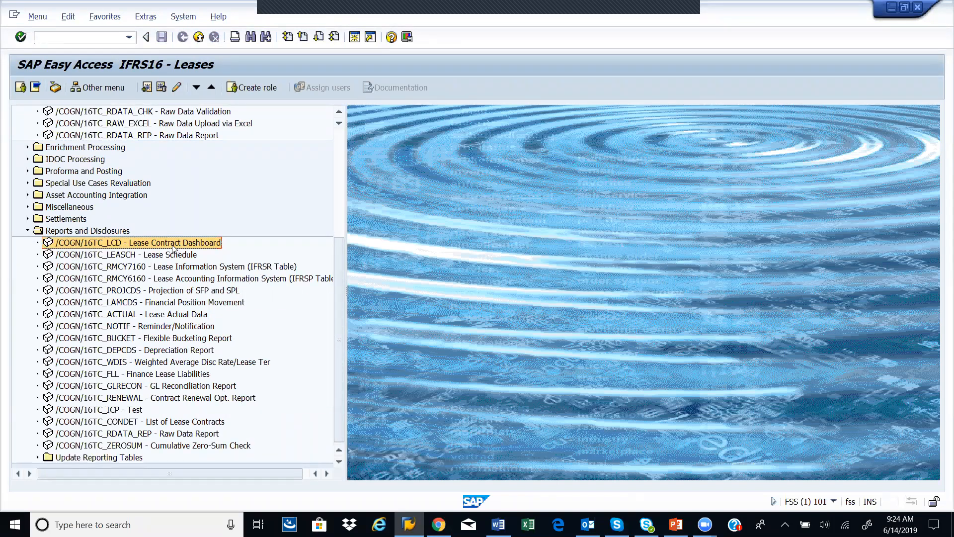
{"action": "double_click", "coordinate": [173, 247]}
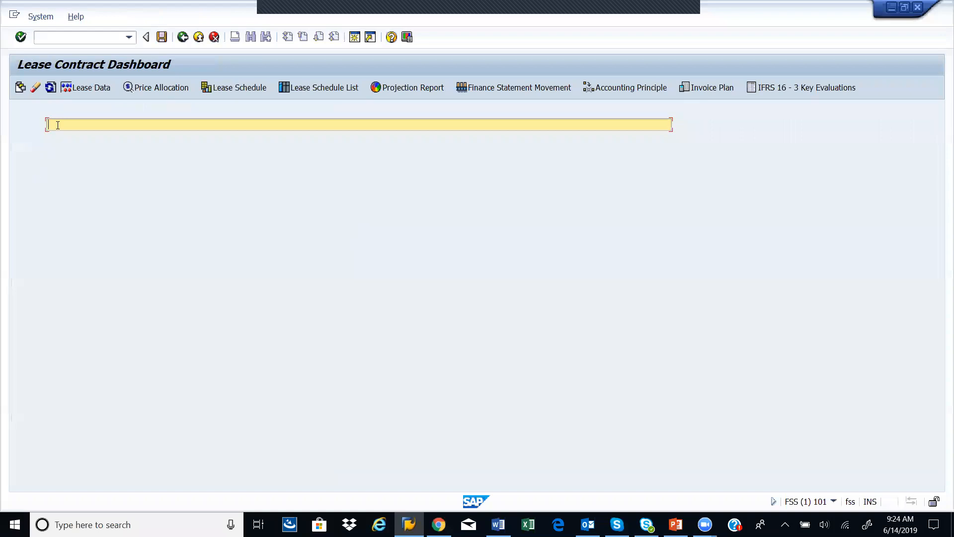
Step: Search the dashboard for 1 and open the Lease Schedule of the Lease Inception Operating Lease contract
{"action": "type", "text": "1"}
{"action": "left_click_drag", "start_coordinate": [57, 124], "coordinate": [5, 145]}
{"action": "key", "text": "Return"}
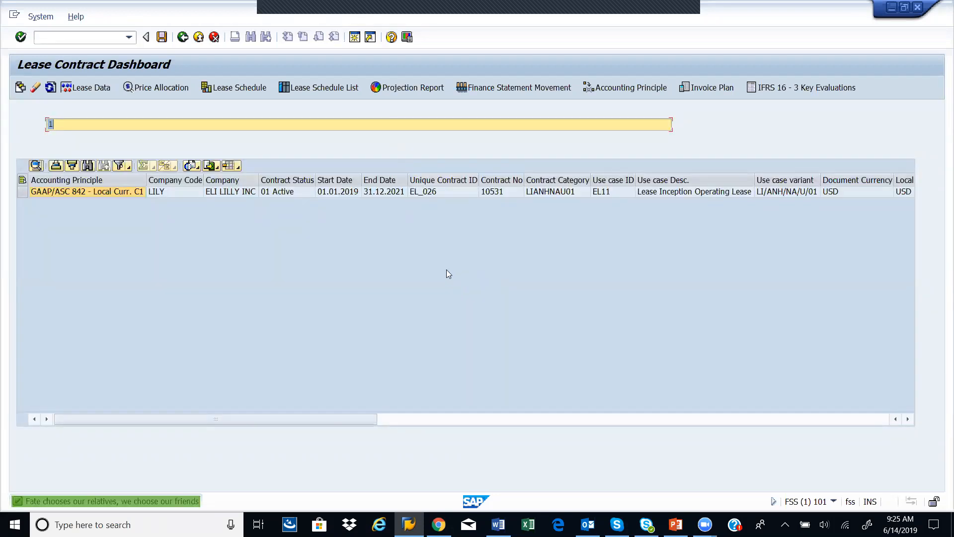
{"action": "left_click", "coordinate": [450, 191]}
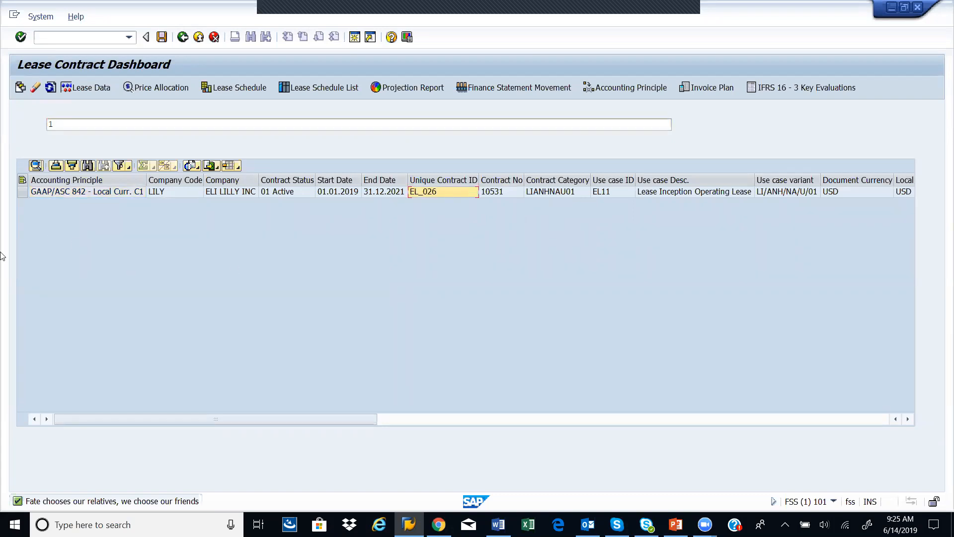
{"action": "left_click", "coordinate": [21, 191]}
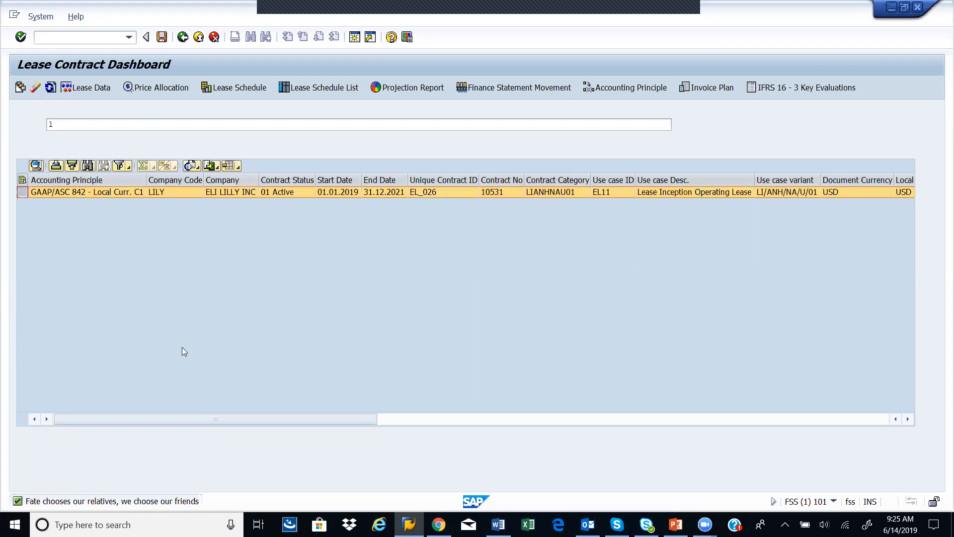
{"action": "left_click", "coordinate": [231, 87]}
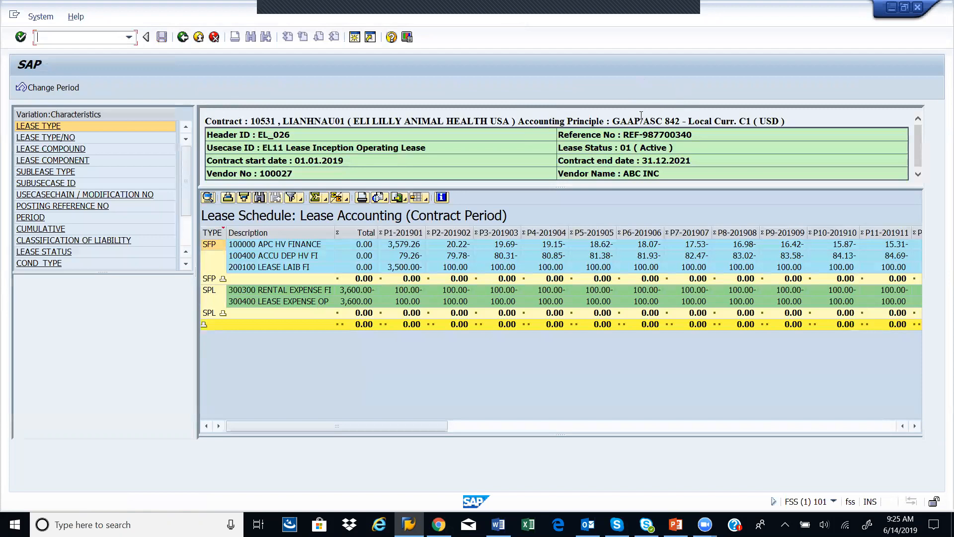
Step: Examine the contract's accounting principle and its schedule periods through P36-202112, then return to the first periods
{"action": "left_click_drag", "start_coordinate": [612, 121], "coordinate": [779, 121]}
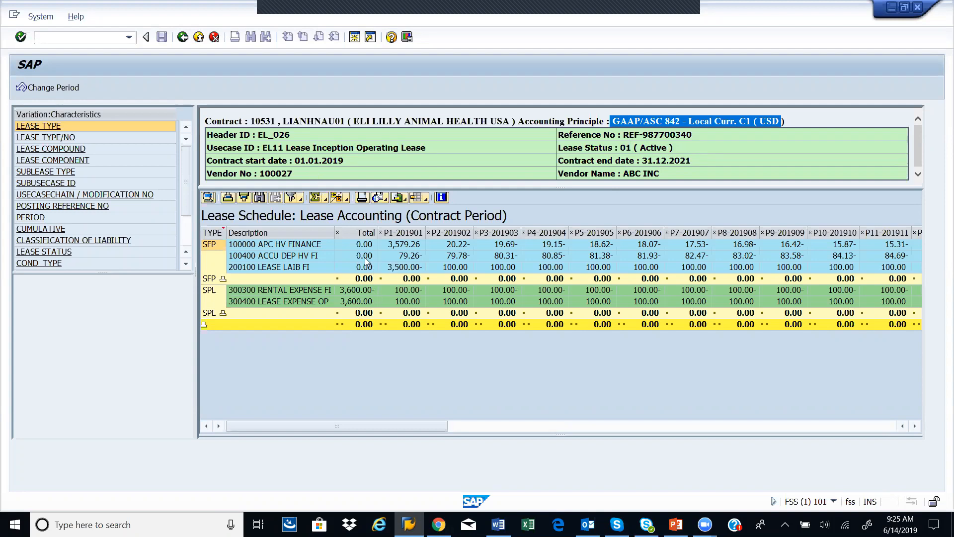
{"action": "left_click_drag", "start_coordinate": [439, 426], "coordinate": [902, 416]}
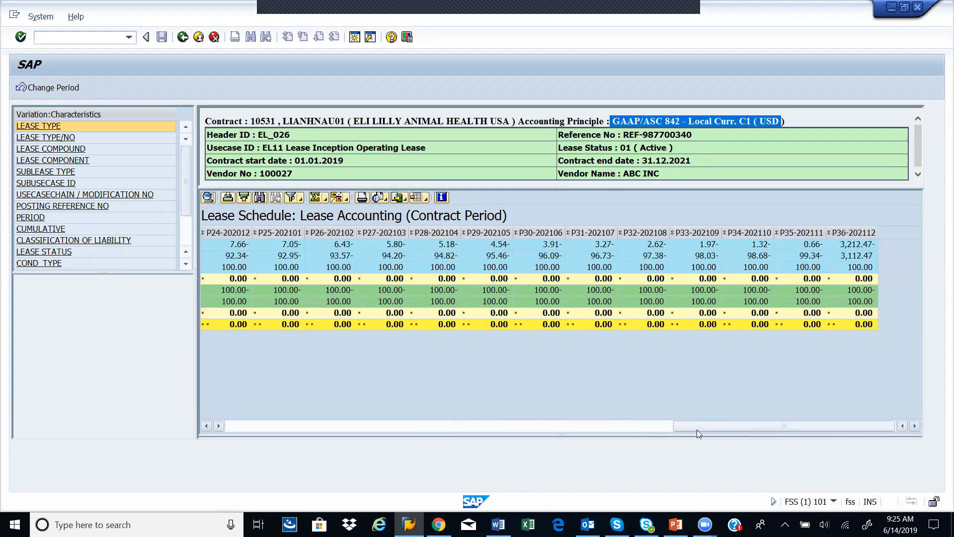
{"action": "left_click", "coordinate": [865, 235]}
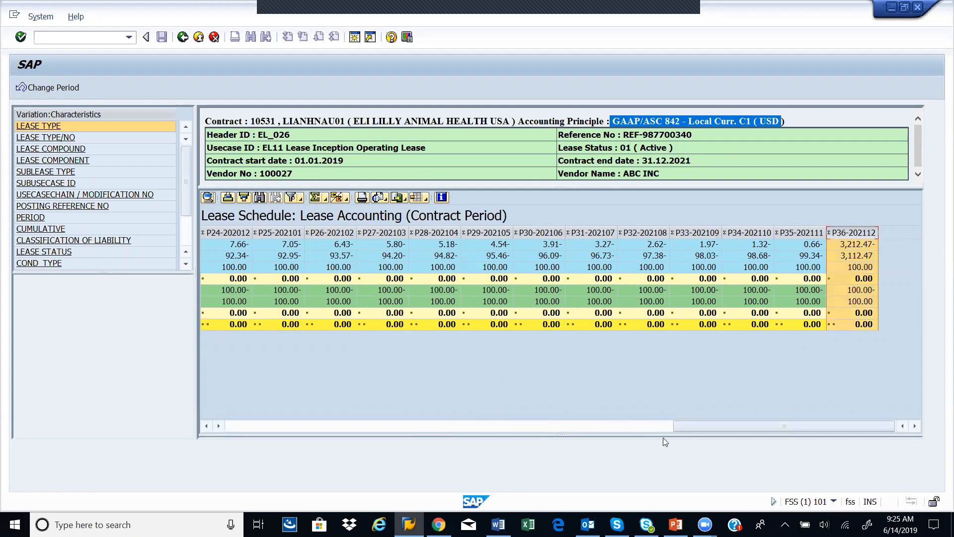
{"action": "left_click_drag", "start_coordinate": [685, 428], "coordinate": [221, 477]}
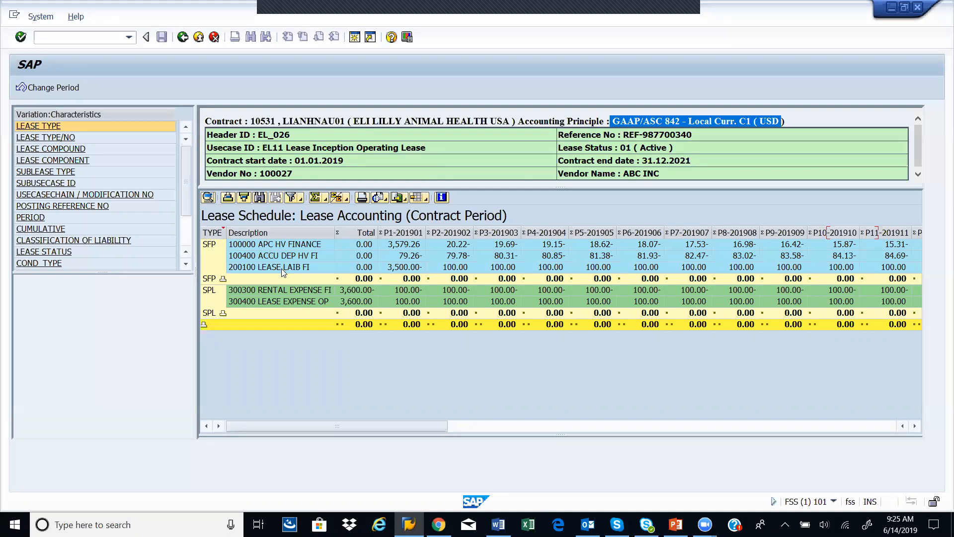
Step: Examine the schedule's asset, accumulated depreciation, lease liability, rental expense and lease expense lines, then return to the Lease Contract Dashboard
{"action": "left_click", "coordinate": [280, 246]}
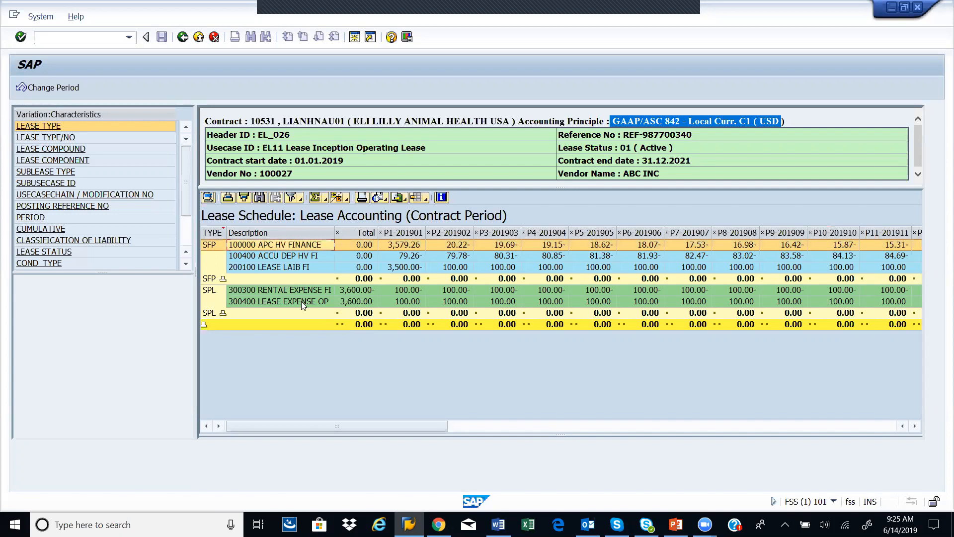
{"action": "left_click", "coordinate": [321, 256]}
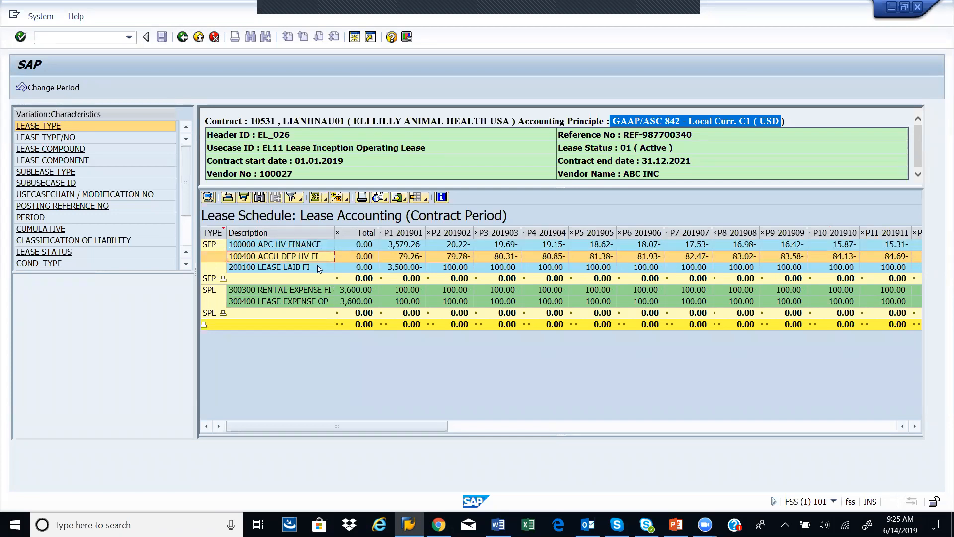
{"action": "left_click", "coordinate": [317, 267]}
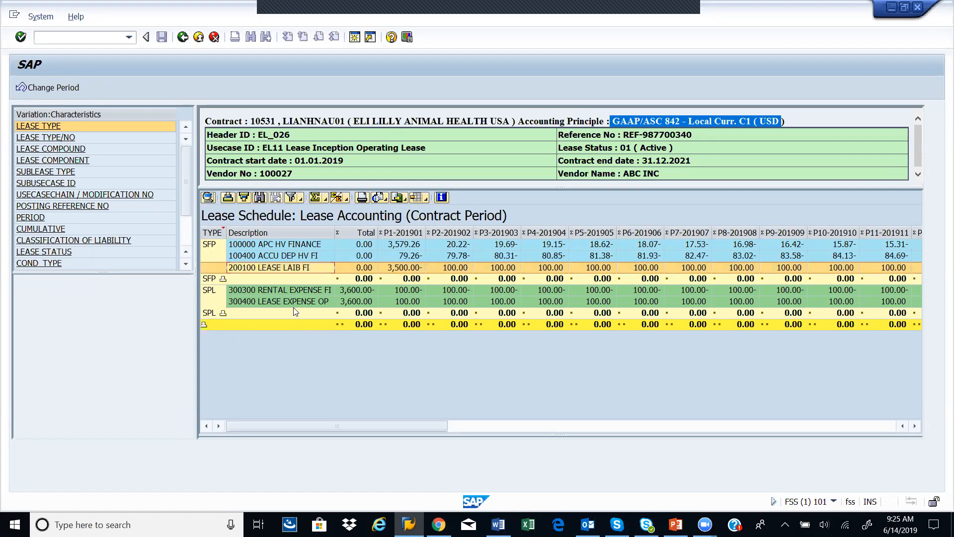
{"action": "left_click", "coordinate": [288, 292]}
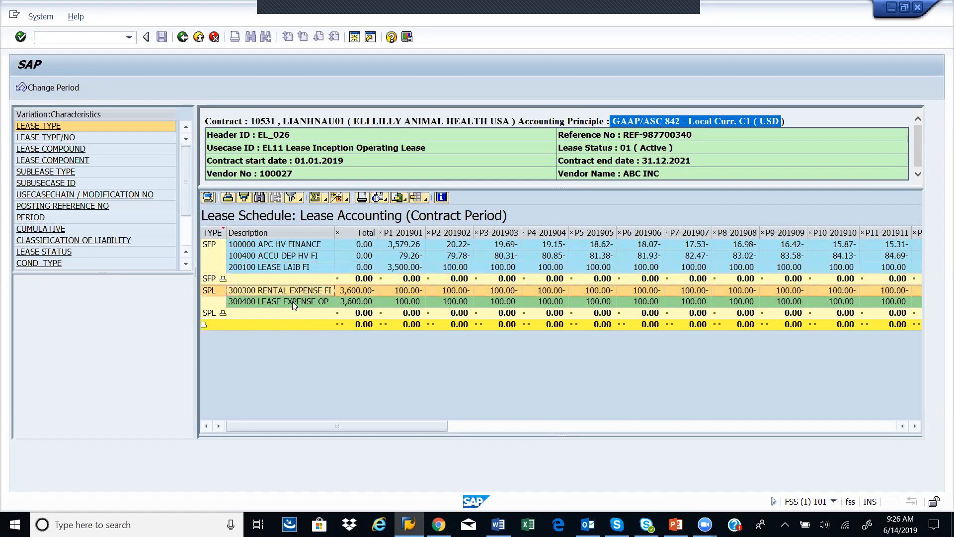
{"action": "left_click", "coordinate": [293, 301]}
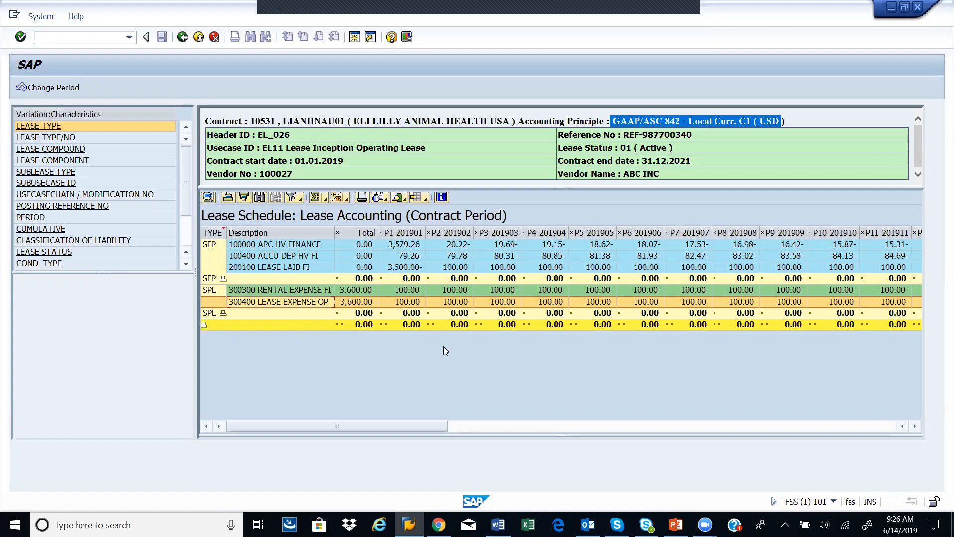
{"action": "left_click", "coordinate": [259, 255]}
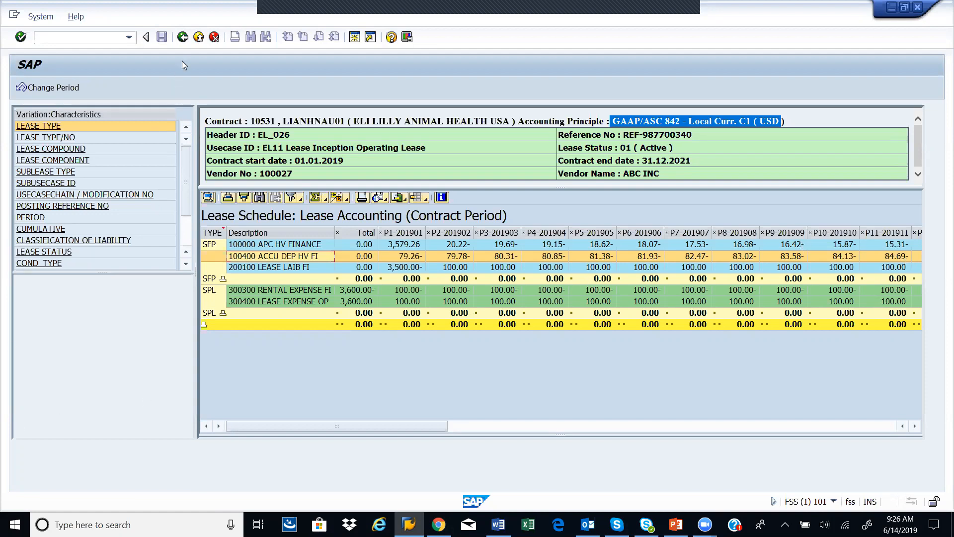
{"action": "left_click", "coordinate": [184, 37]}
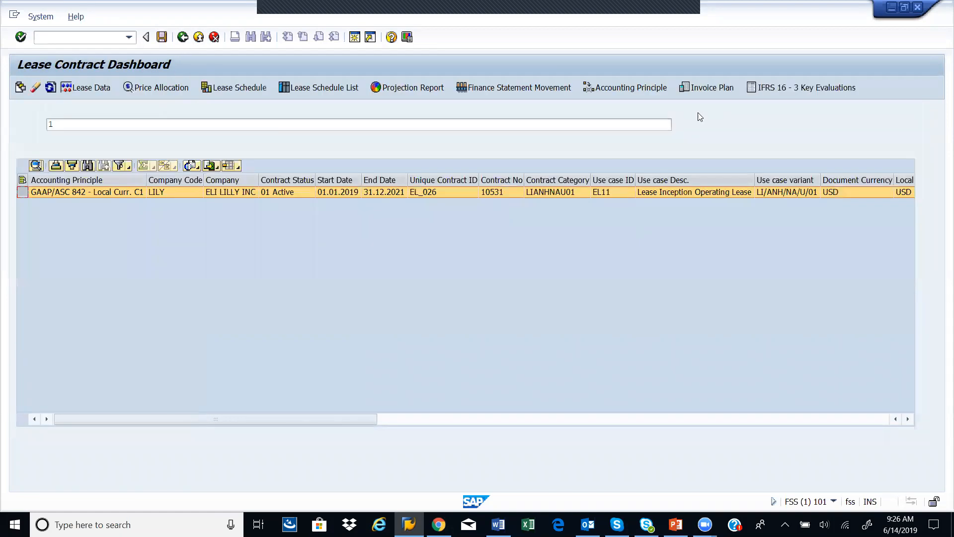
Step: Switch the dashboard's accounting principle to IFRS 16 - Local Currency C1
{"action": "left_click", "coordinate": [603, 87]}
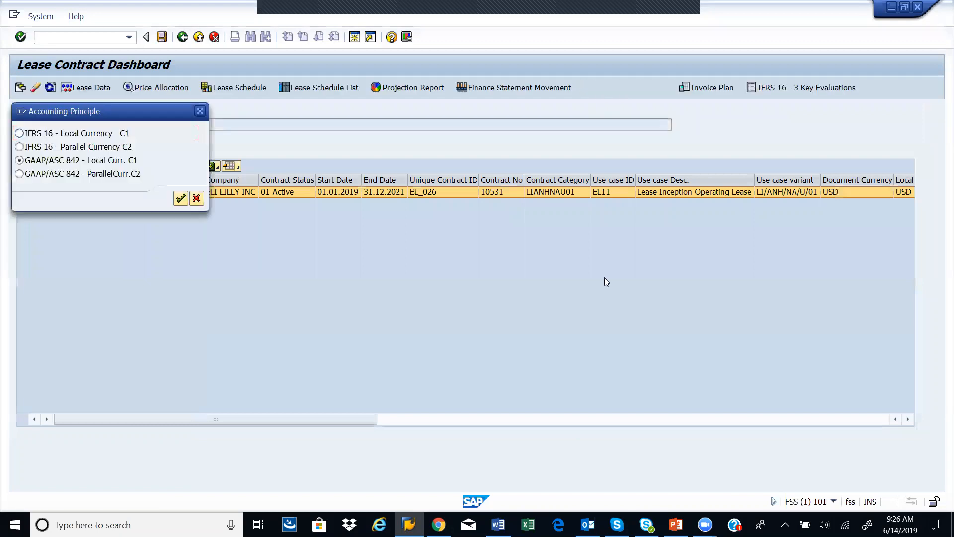
{"action": "left_click", "coordinate": [43, 133]}
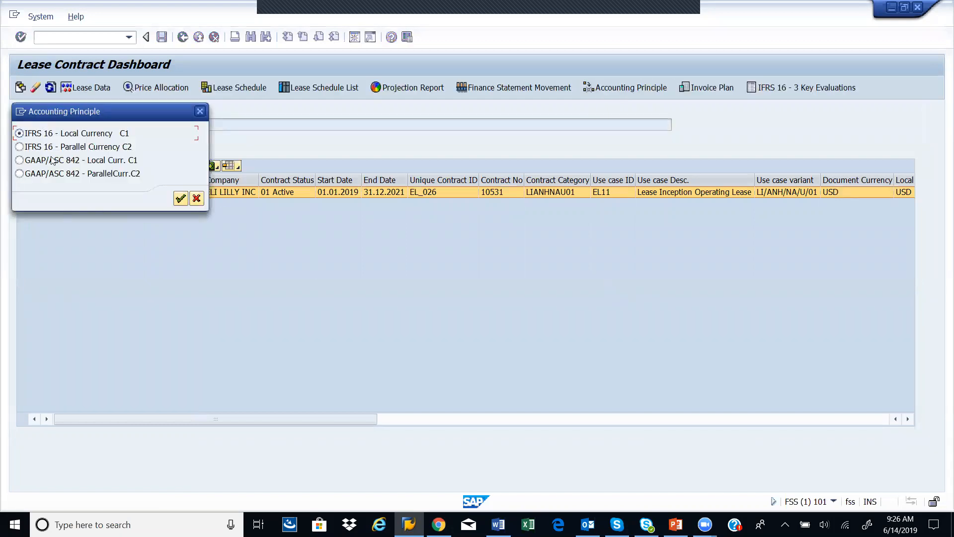
{"action": "left_click", "coordinate": [180, 199]}
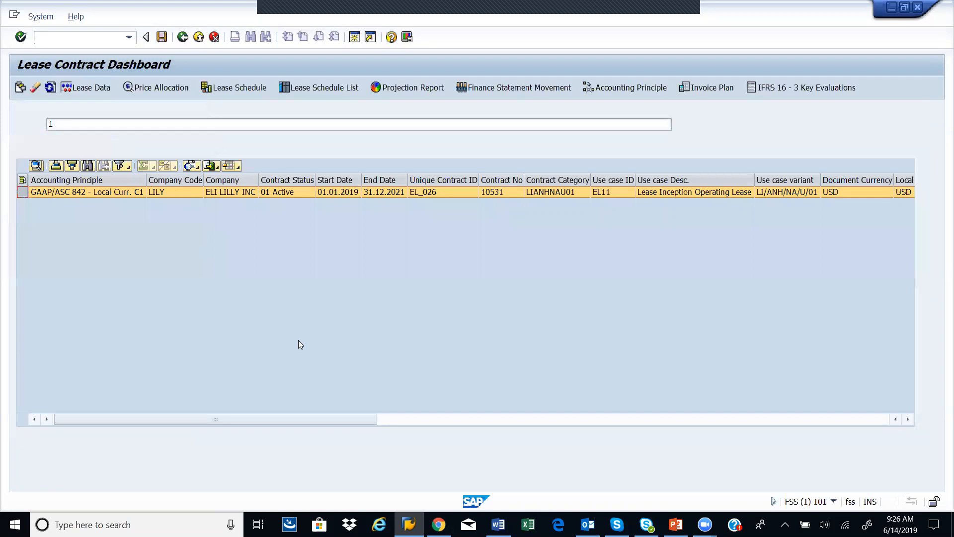
Step: Open the contract's Lease Schedule under IFRS 16, examine the accumulated depreciation line in period P2-201902, and return to the Lease Contract Dashboard
{"action": "left_click", "coordinate": [251, 92]}
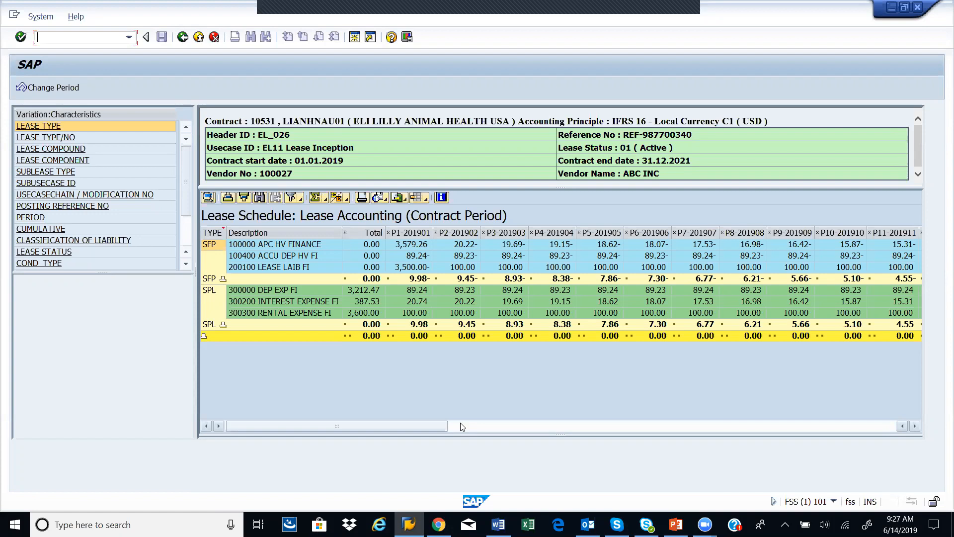
{"action": "left_click", "coordinate": [476, 259]}
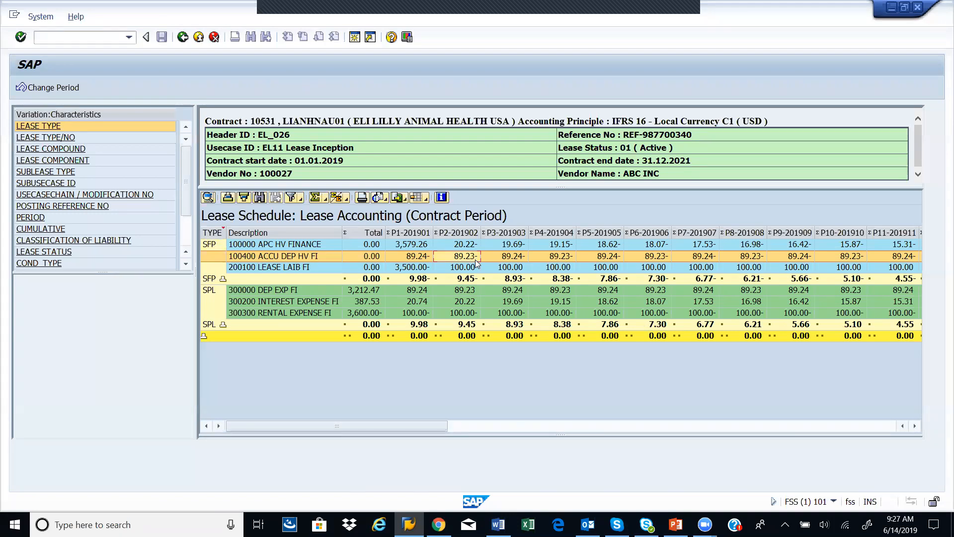
{"action": "left_click", "coordinate": [183, 36]}
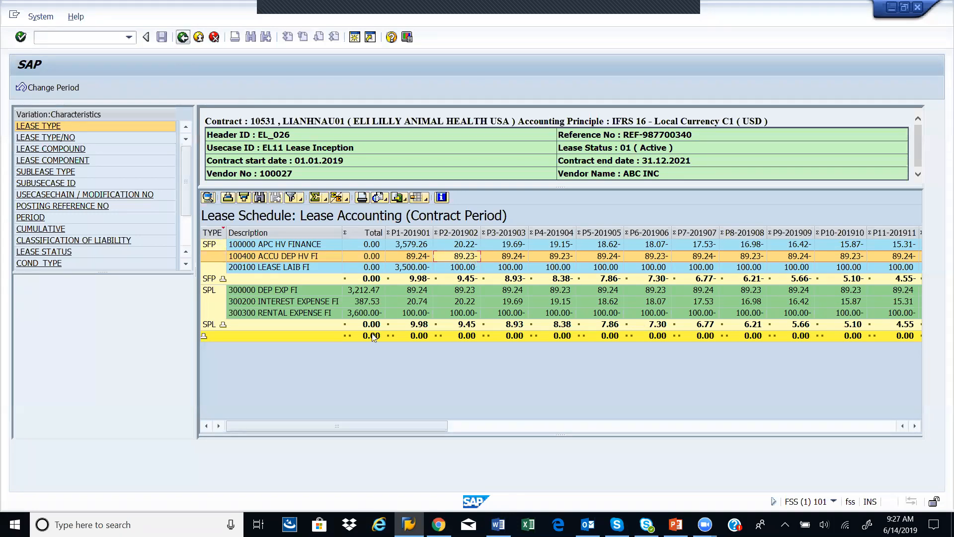